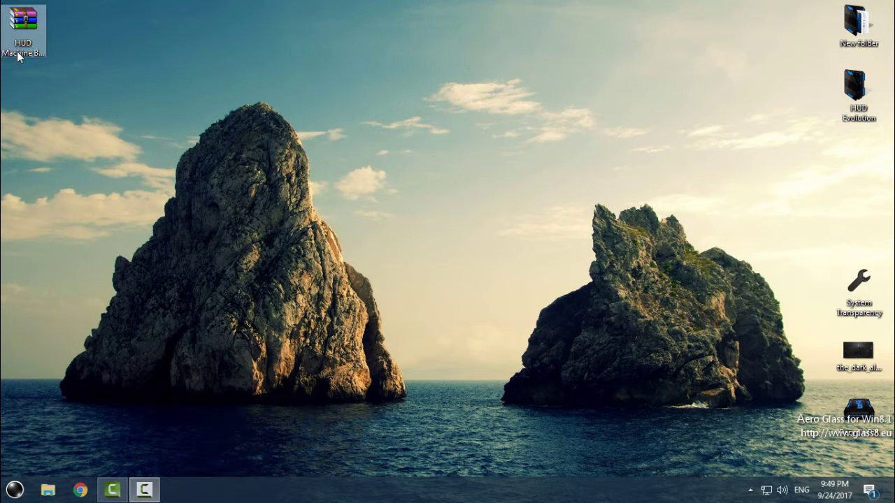
Select the HUD Machine Blue archive and refresh the desktop.
left_click(22, 21)
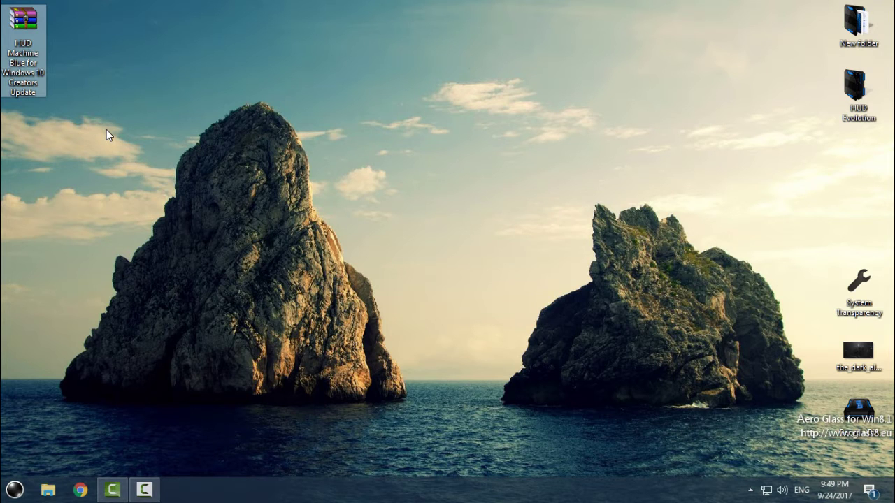
right_click(144, 105)
left_click(169, 158)
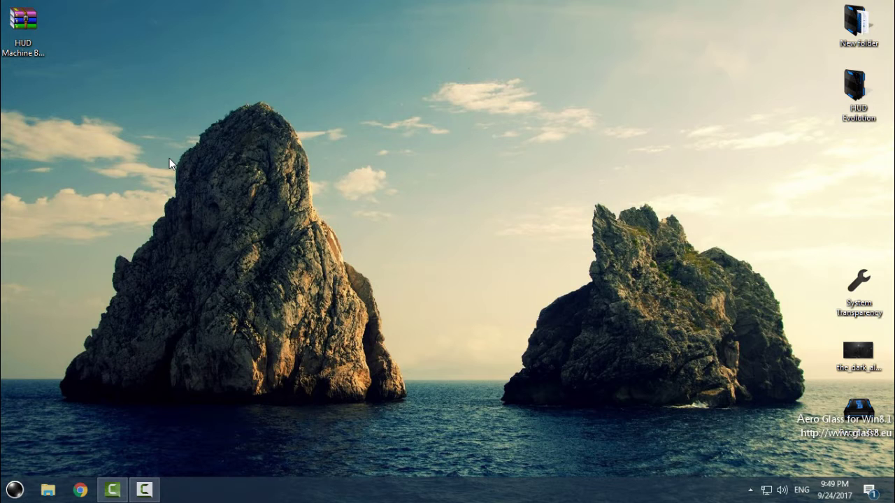
Extract the archive with WinRAR's 'Extract to HUD Machine Blue…' and open the new folder.
right_click(26, 22)
left_click(72, 101)
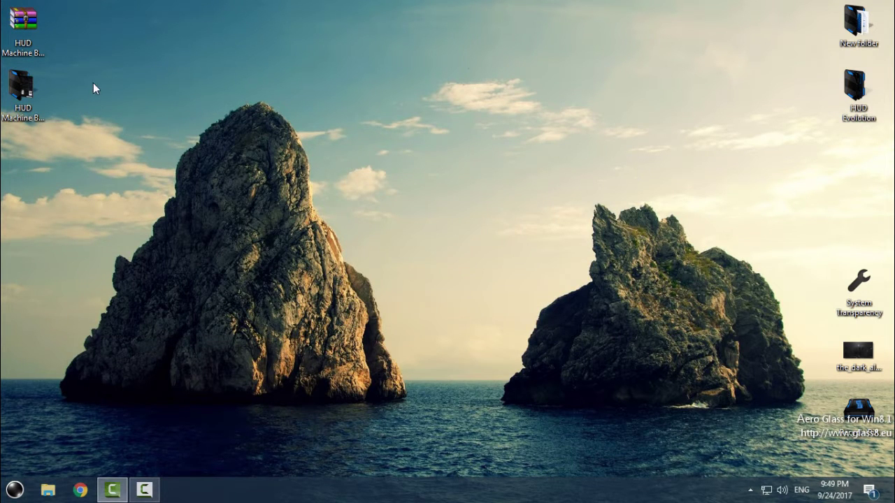
double_click(26, 94)
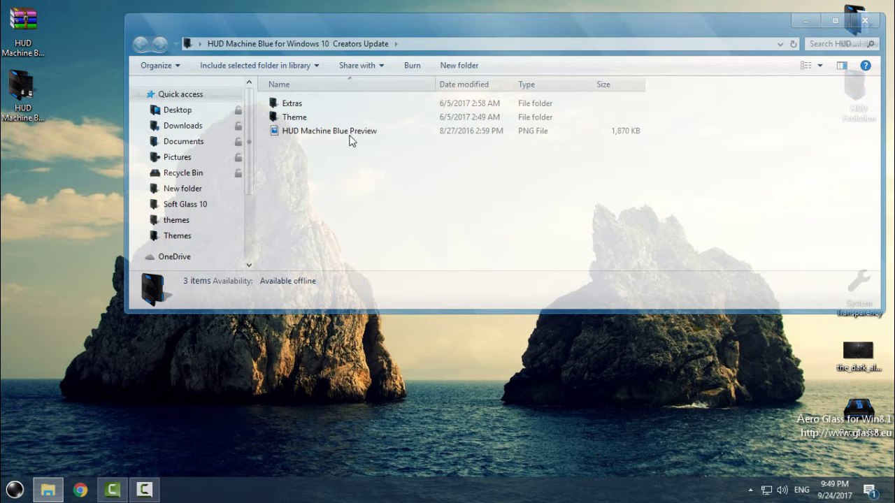
Open Extras, the folder holding Black Glass Enhanced v0.5, System Clock and TaskManager.
left_click(388, 131)
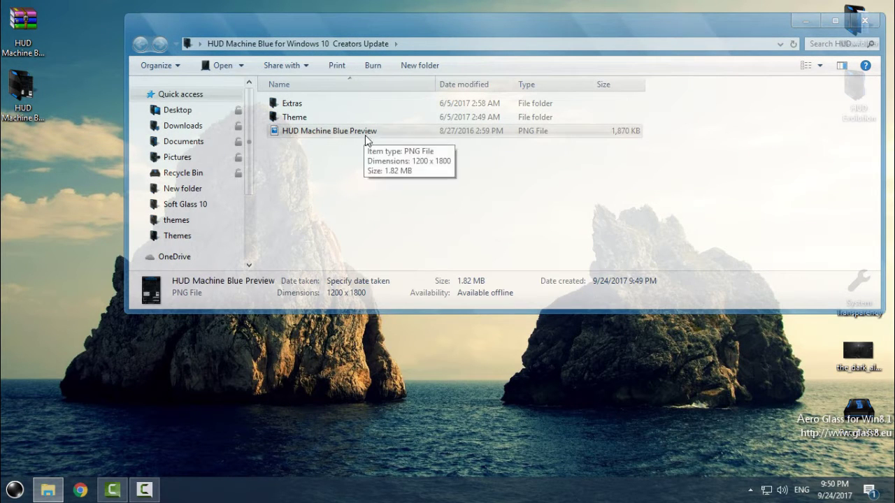
left_click(293, 117)
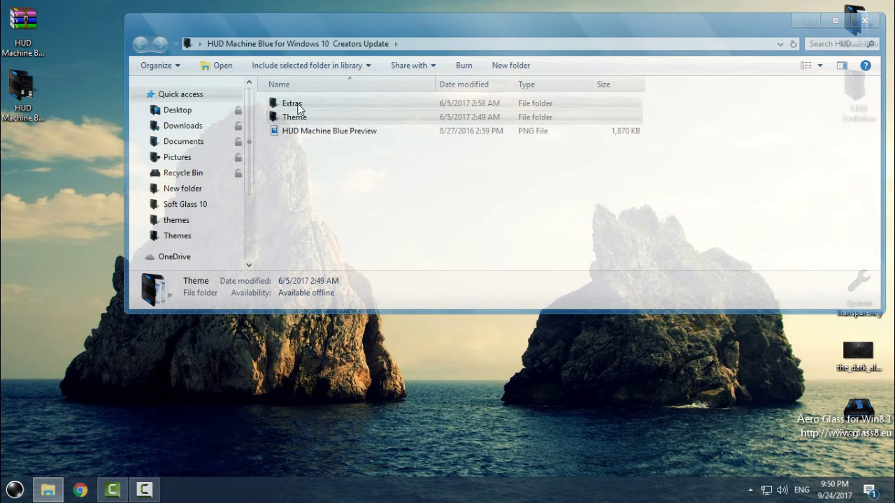
left_click(297, 105)
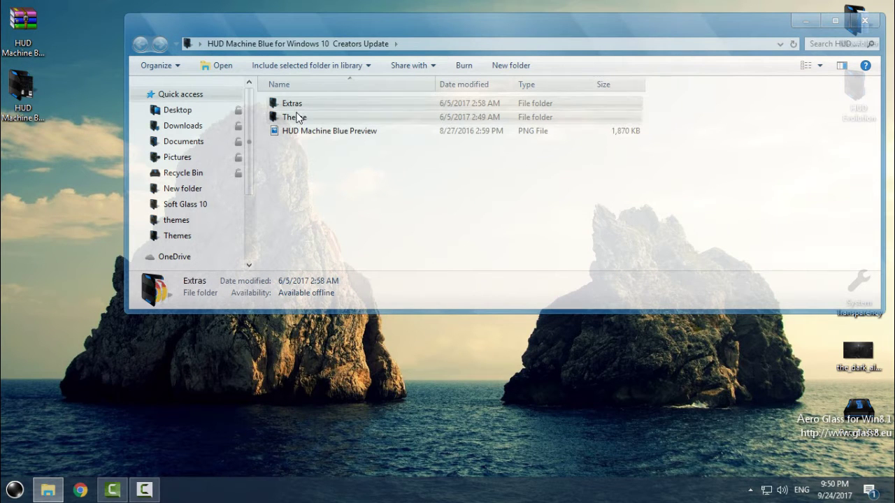
double_click(297, 105)
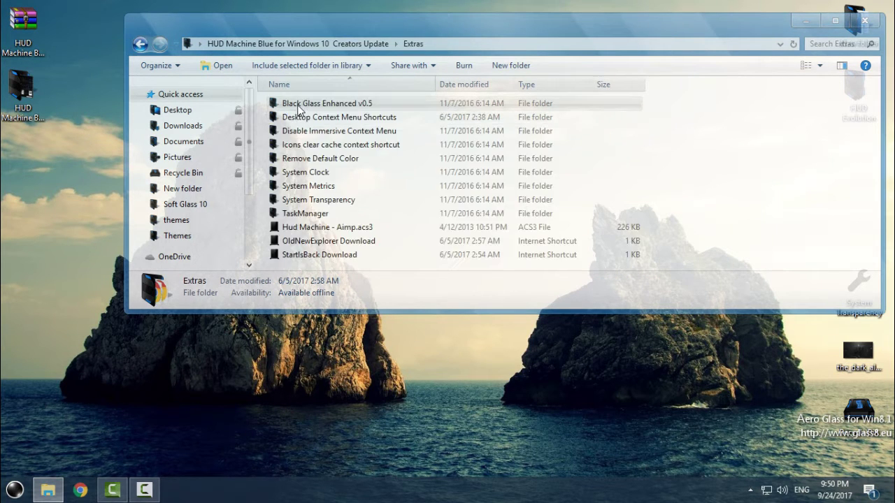
Maximize the Explorer window and look inside the System Transparency folder.
left_click(838, 24)
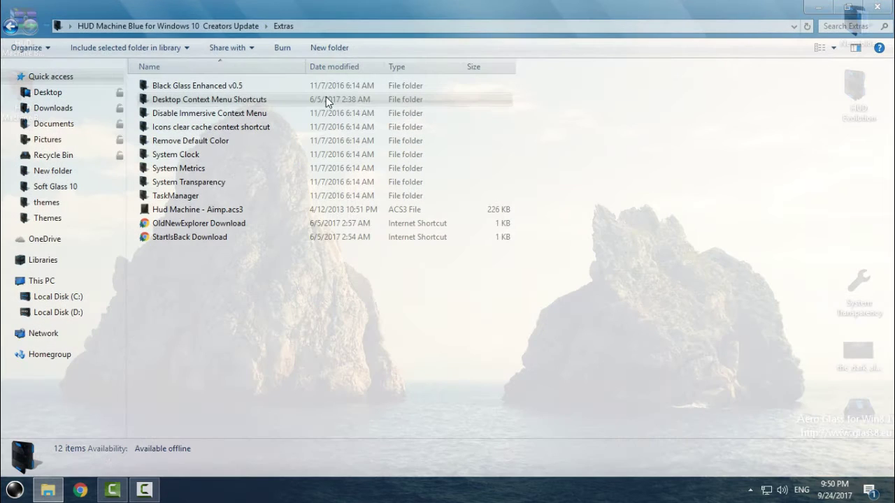
left_click(213, 90)
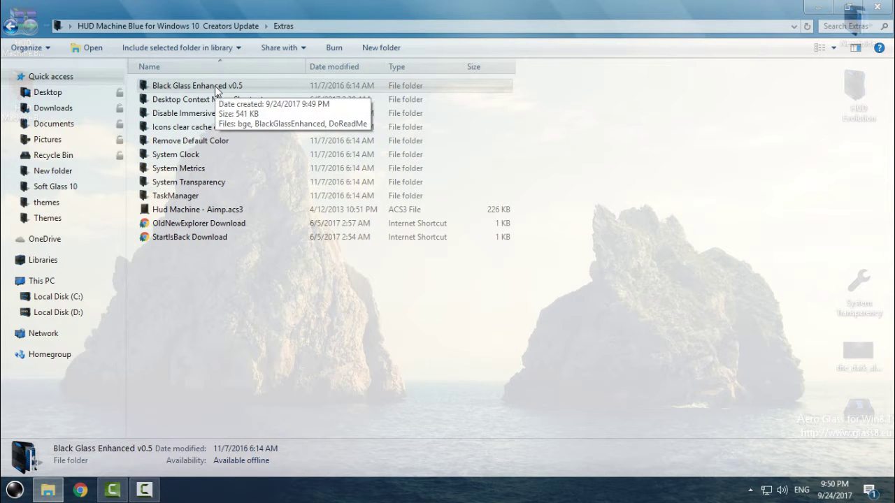
left_click(194, 185)
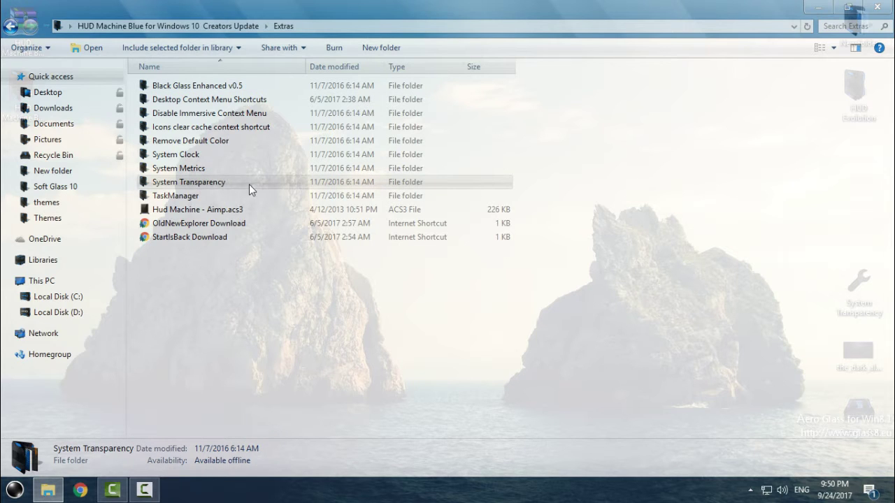
double_click(183, 183)
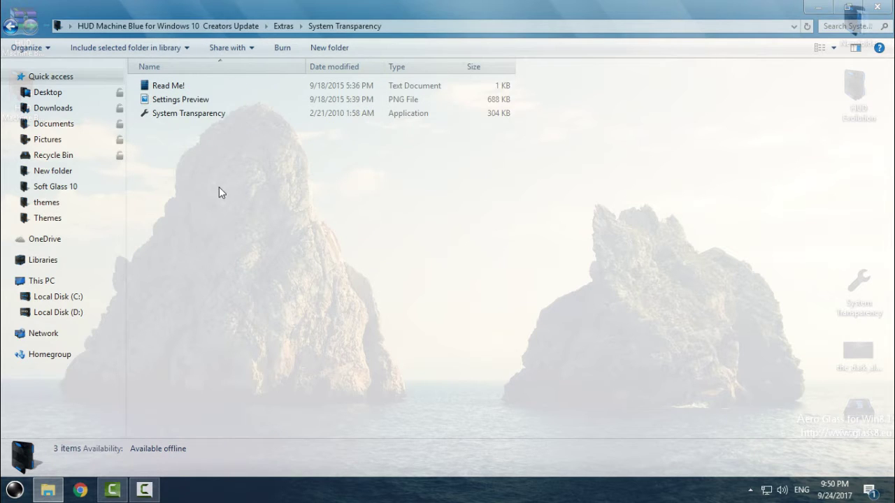
left_click(188, 116)
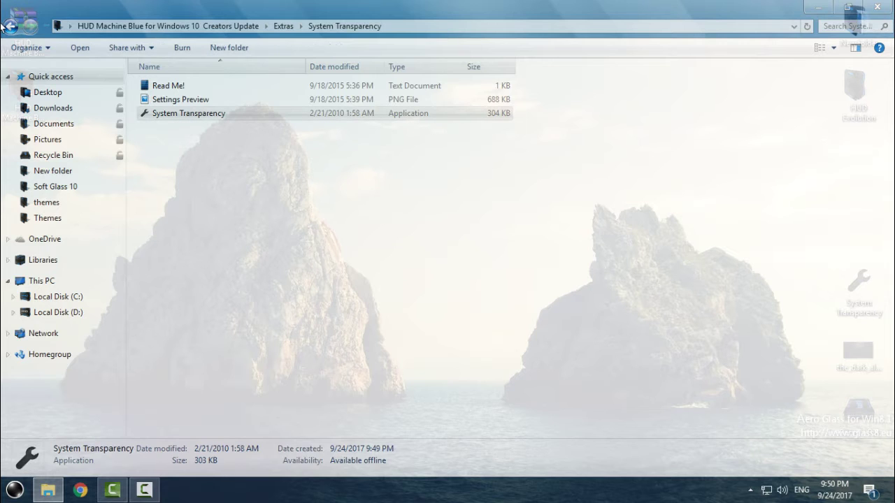
Open Desktop Context Menu Shortcuts and select the Add Clasic Appearance registry file.
left_click(10, 26)
double_click(176, 100)
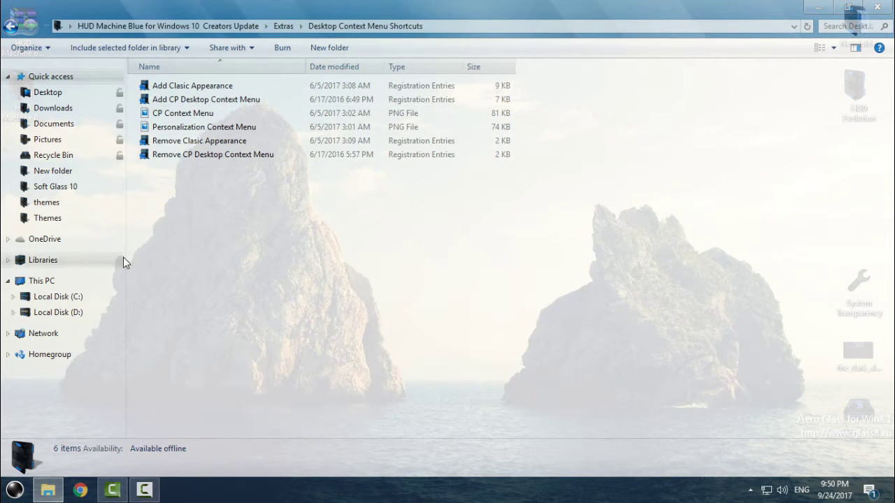
left_click(206, 86)
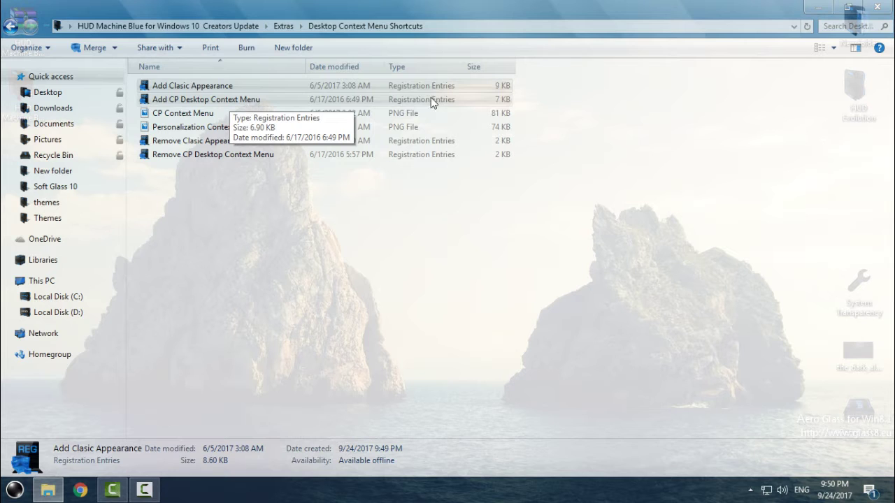
left_click(817, 7)
right_click(342, 122)
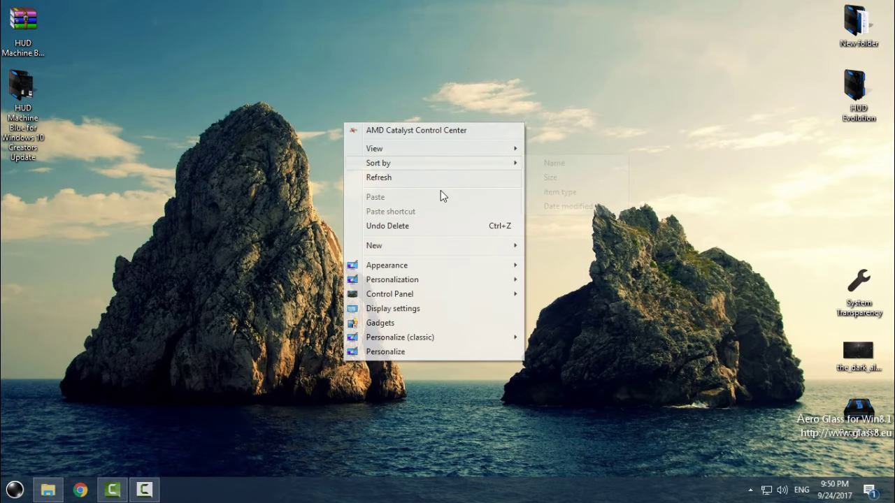
mouse_move(404, 263)
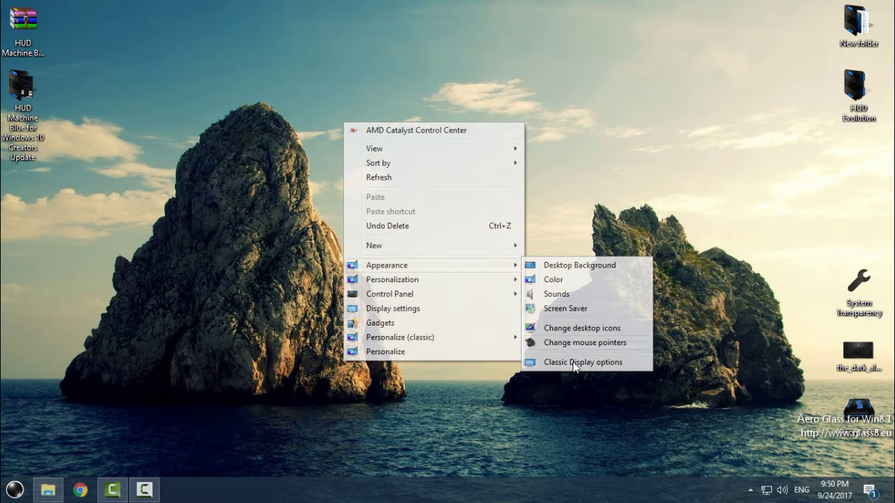
mouse_move(461, 279)
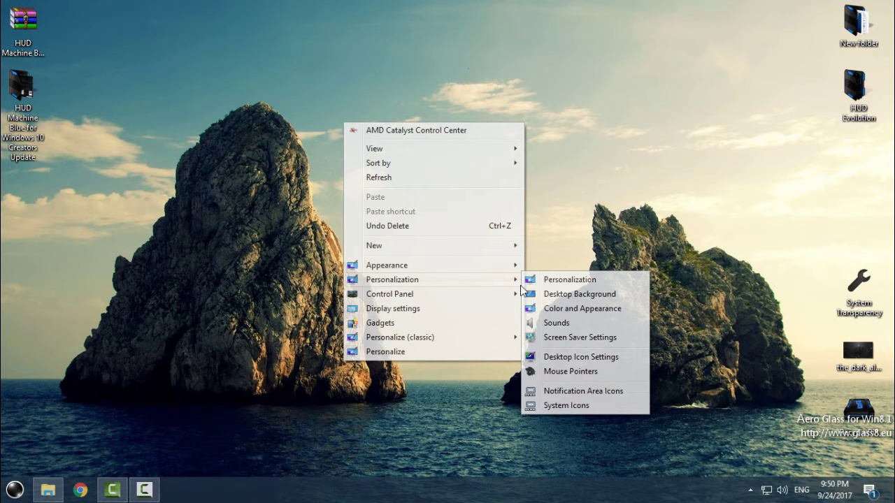
mouse_move(408, 294)
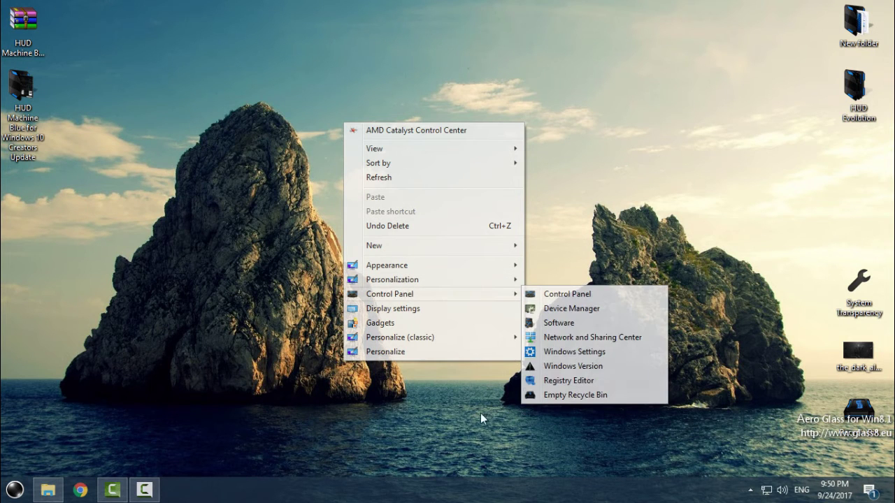
left_click(288, 456)
mouse_move(48, 490)
left_click(98, 426)
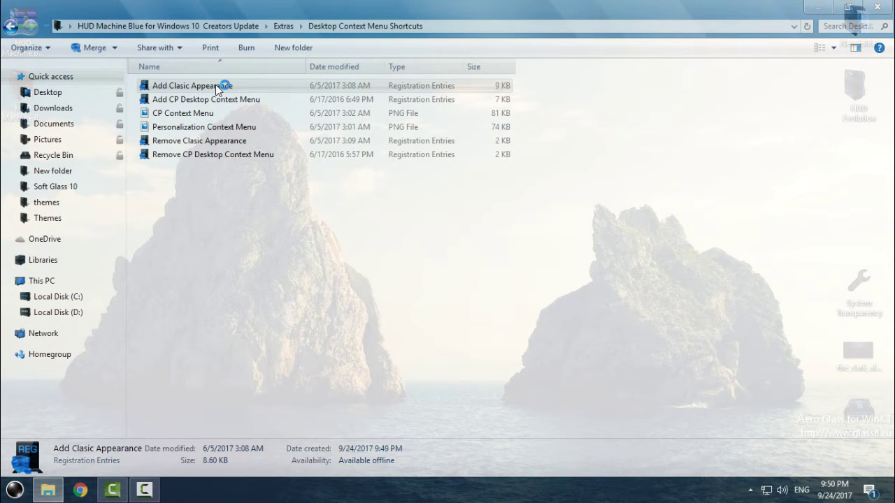
Decline the Add Clasic Appearance registry merge and return to Extras.
left_click(409, 339)
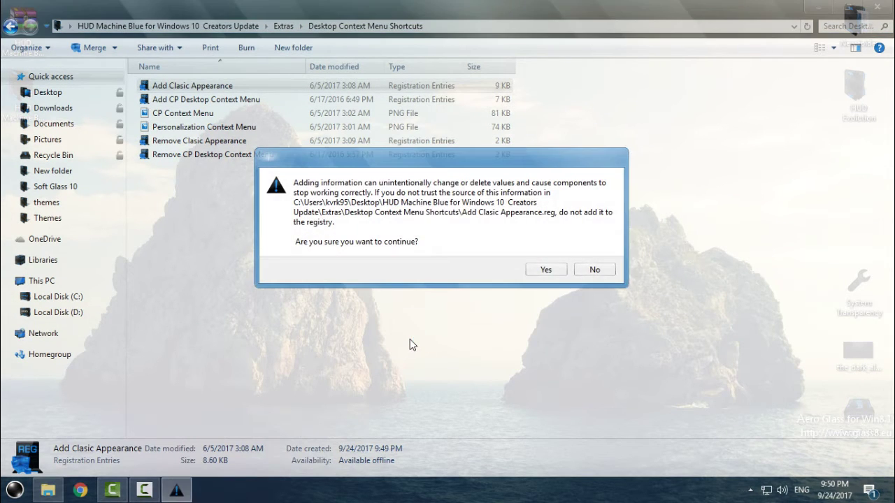
key("Tab")
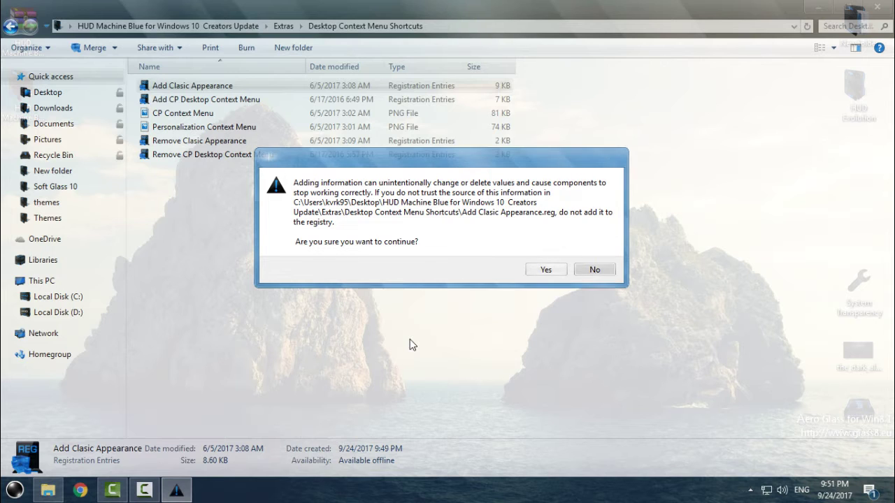
key("Return")
left_click(11, 26)
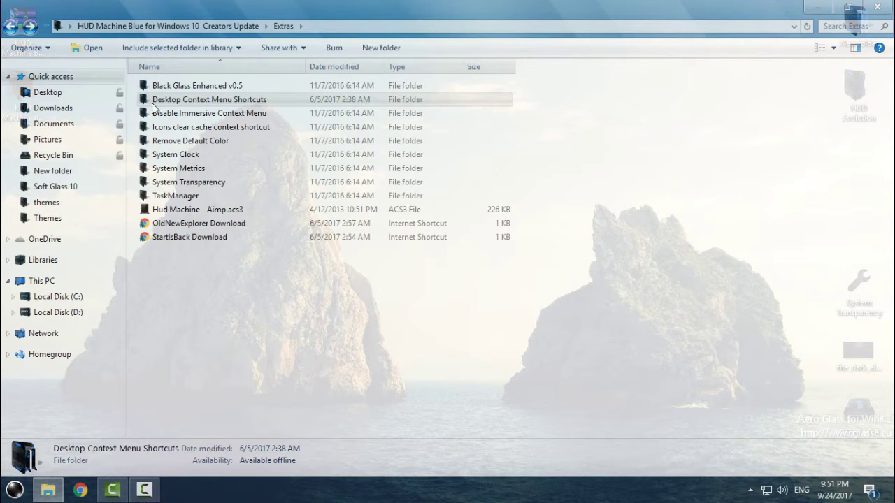
Merge the Disable Immersive Context Menu .reg file into the registry, then return to Extras.
double_click(168, 112)
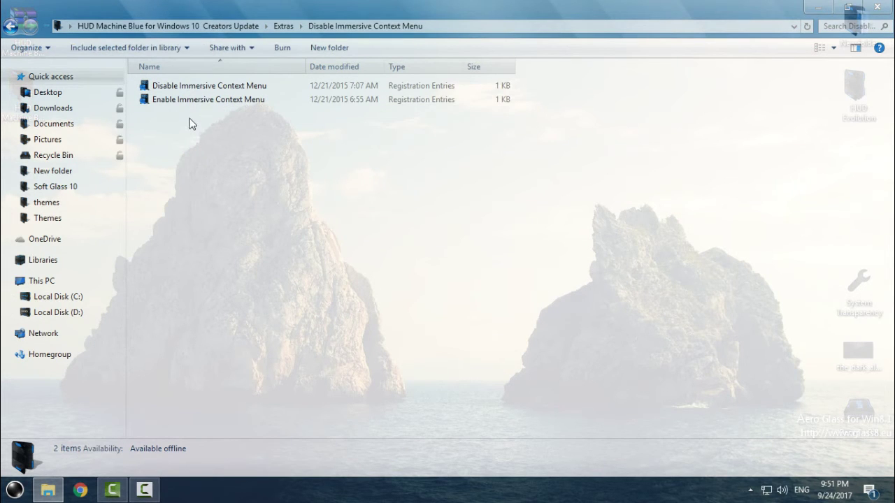
left_click(192, 87)
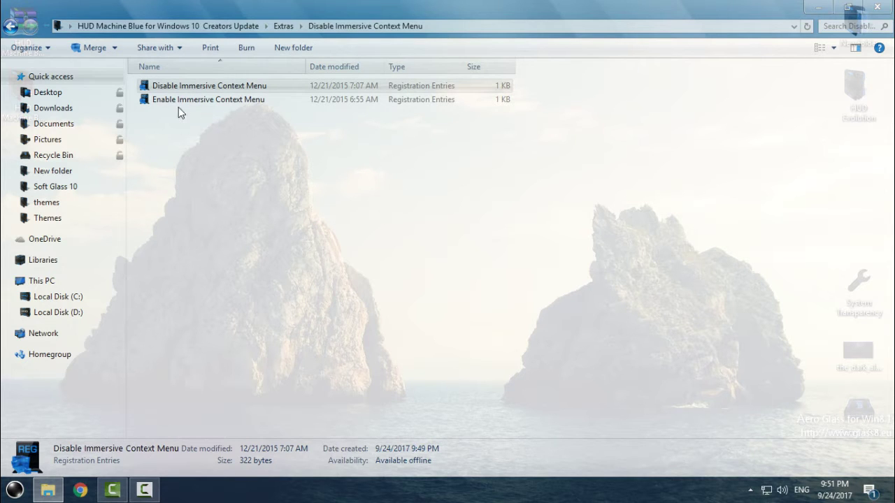
double_click(179, 90)
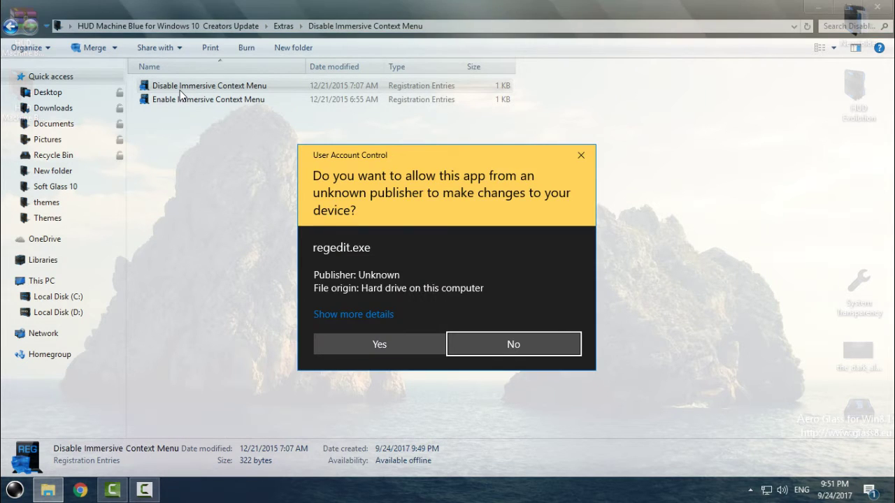
left_click(378, 343)
left_click(551, 265)
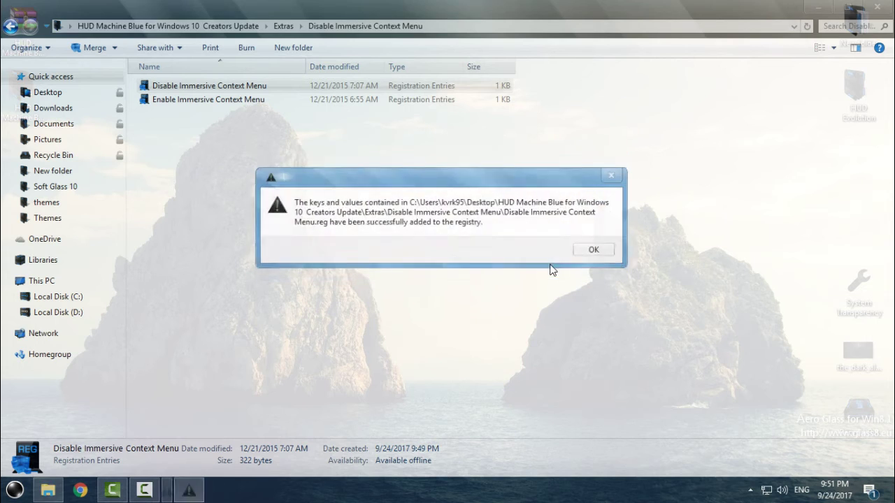
left_click(592, 252)
left_click(11, 26)
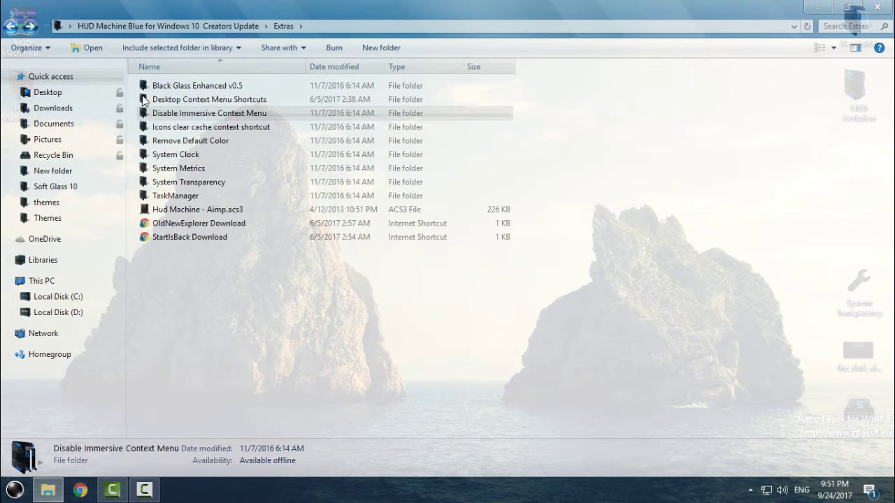
left_click(201, 128)
Merge HUD Machine System Metrics.reg from the System Metrics folder, accepting every prompt.
left_click(214, 144)
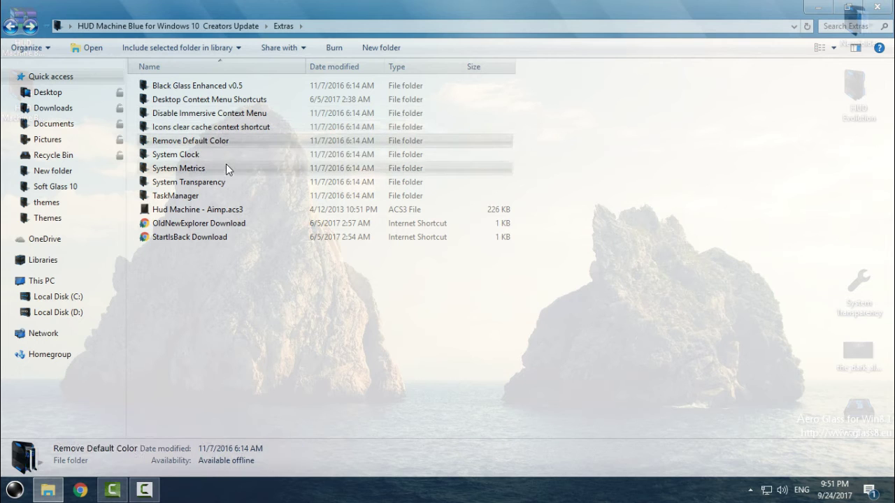
left_click(226, 156)
left_click(187, 172)
double_click(187, 171)
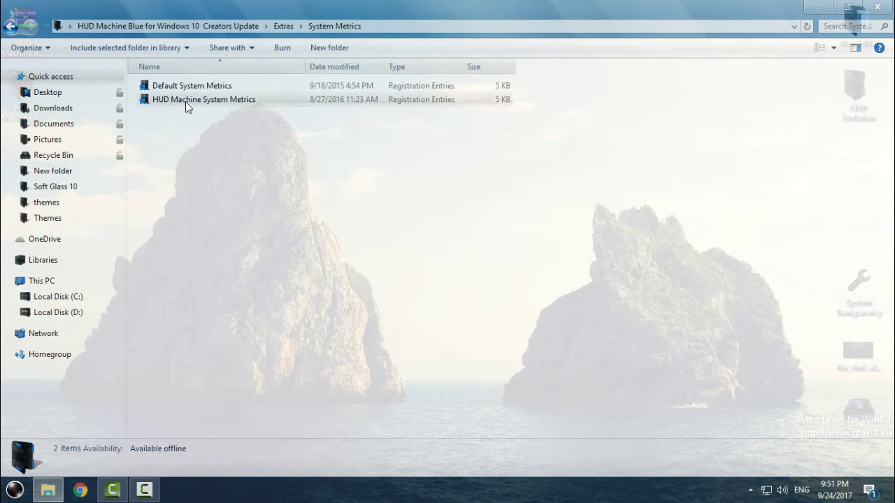
right_click(234, 104)
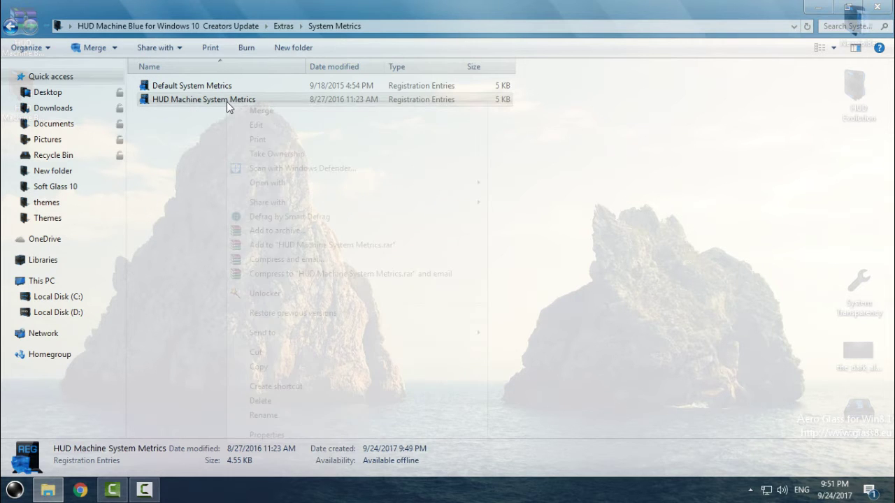
left_click(253, 110)
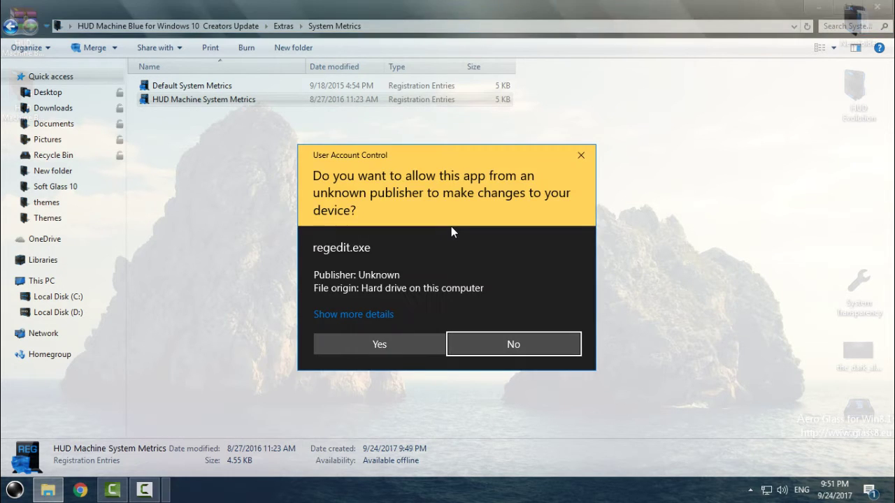
key("Left")
key("Return")
key("Left")
key("Return")
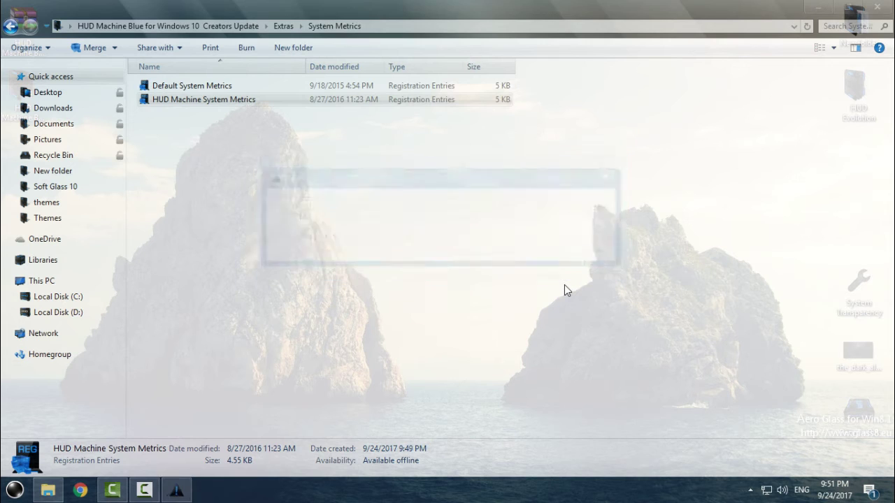
key("Return")
left_click(10, 27)
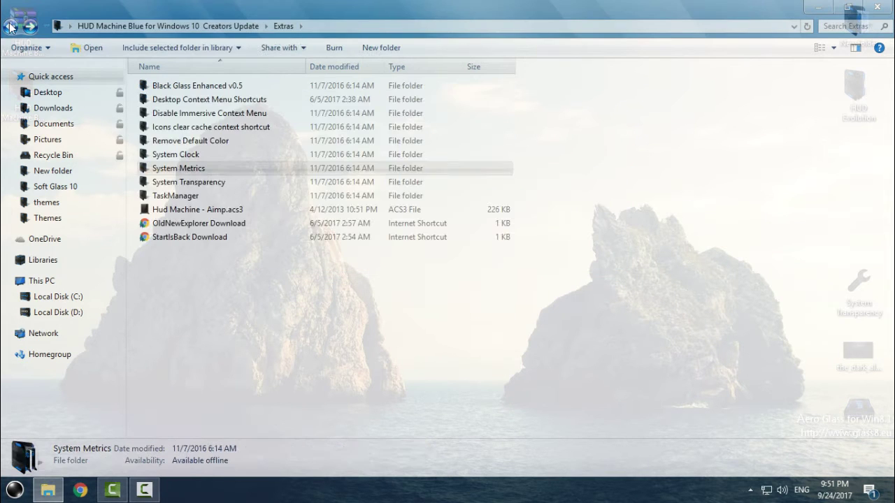
Check the System Transparency folder, then go up and open the Theme folder.
left_click(190, 181)
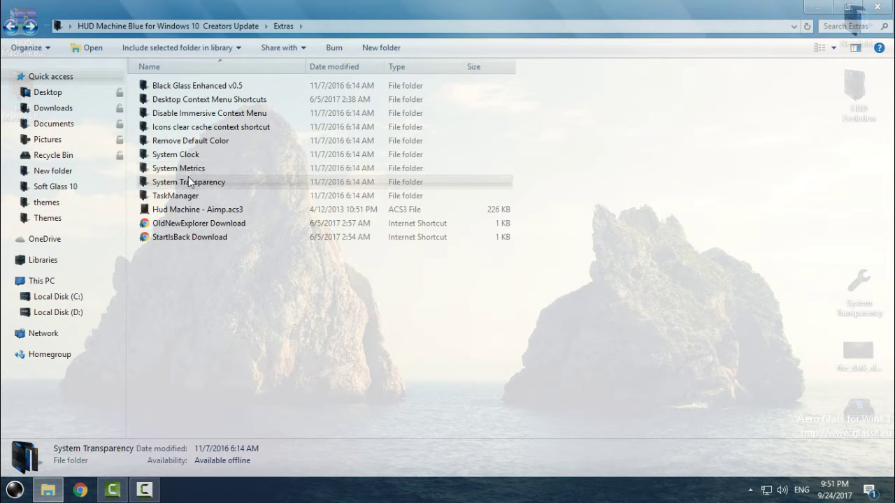
double_click(225, 184)
left_click(180, 116)
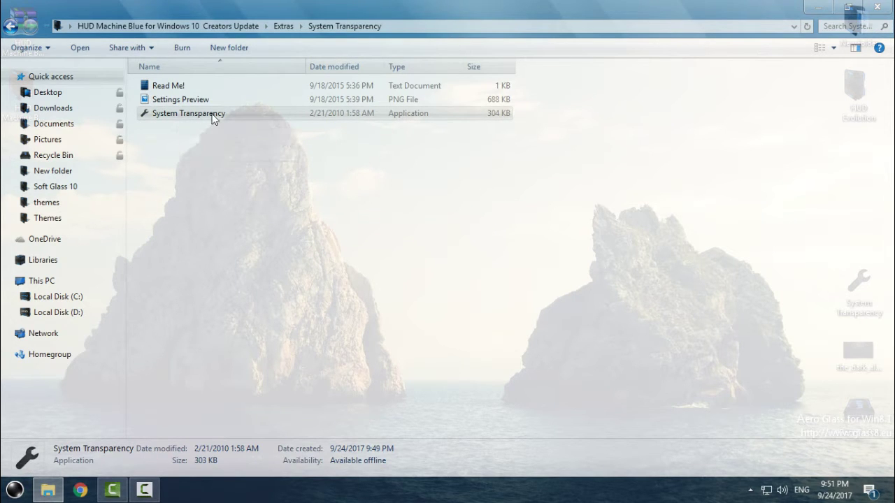
left_click(11, 27)
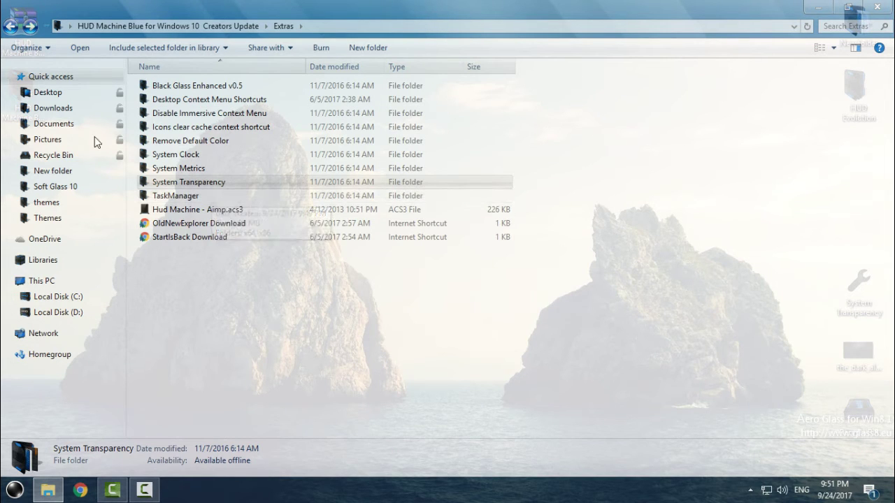
left_click(10, 27)
double_click(189, 102)
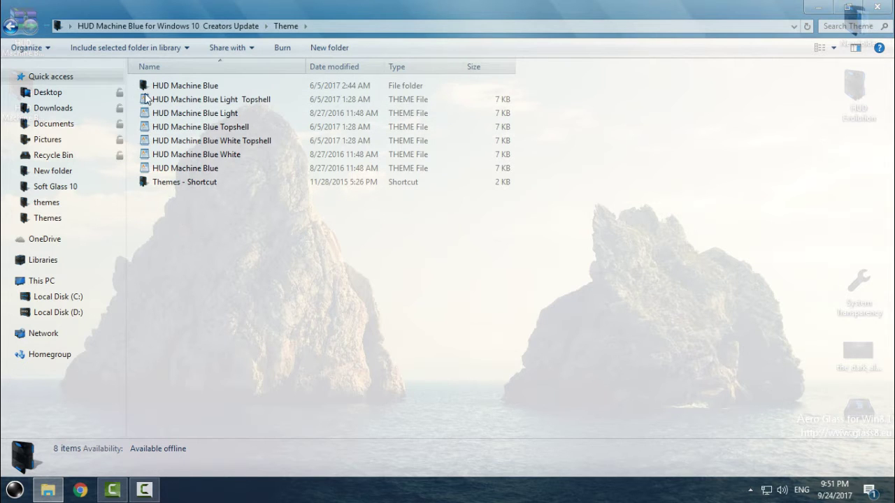
Select and copy the seven HUD Machine Blue theme items.
left_click_drag(140, 78, 266, 172)
right_click(265, 172)
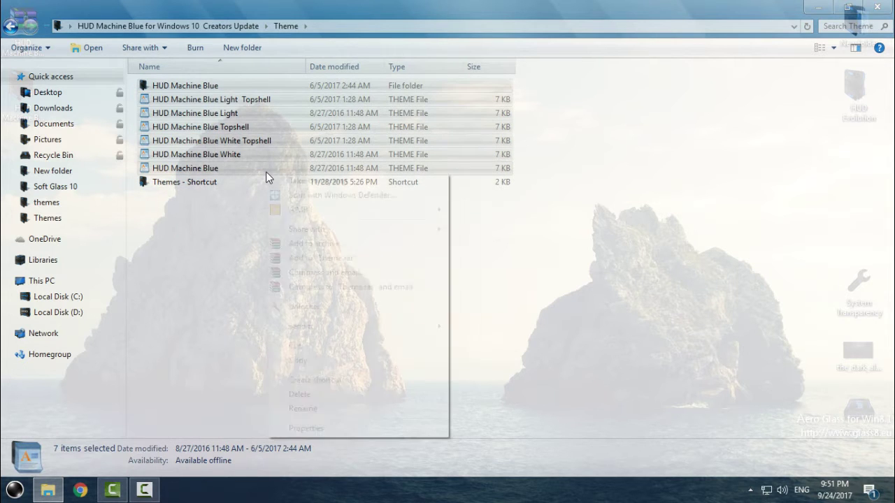
left_click(300, 361)
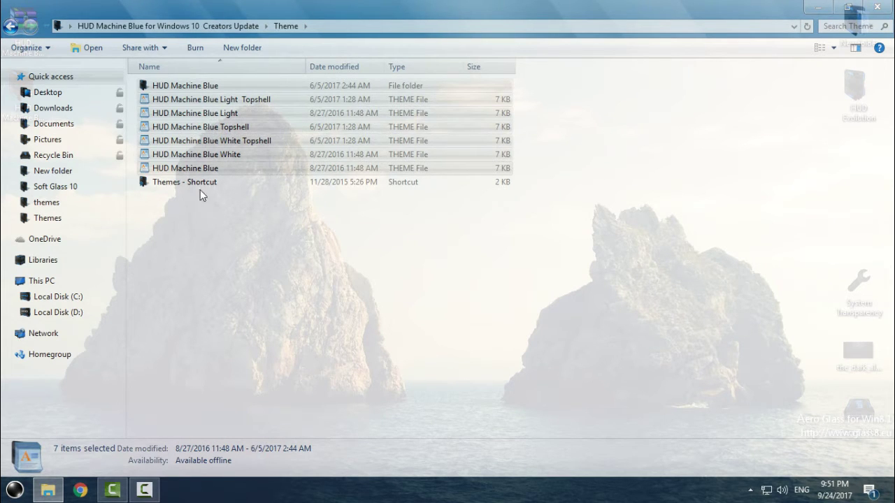
right_click(211, 171)
left_click(254, 359)
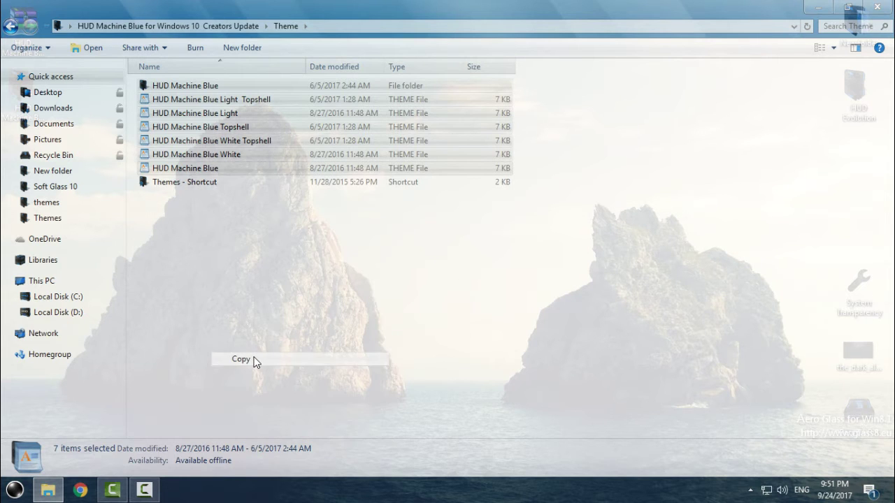
Paste them into Themes - Shortcut, replacing existing files and continuing with admin permission for all.
double_click(179, 185)
right_click(655, 194)
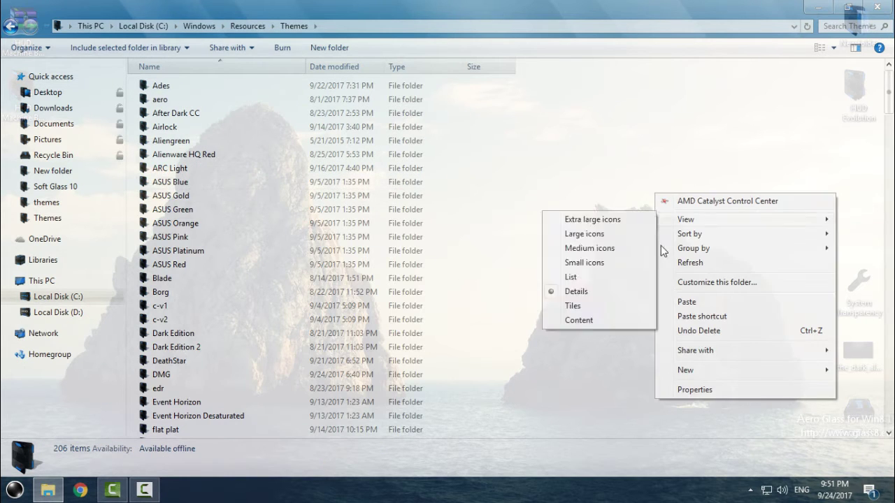
left_click(671, 301)
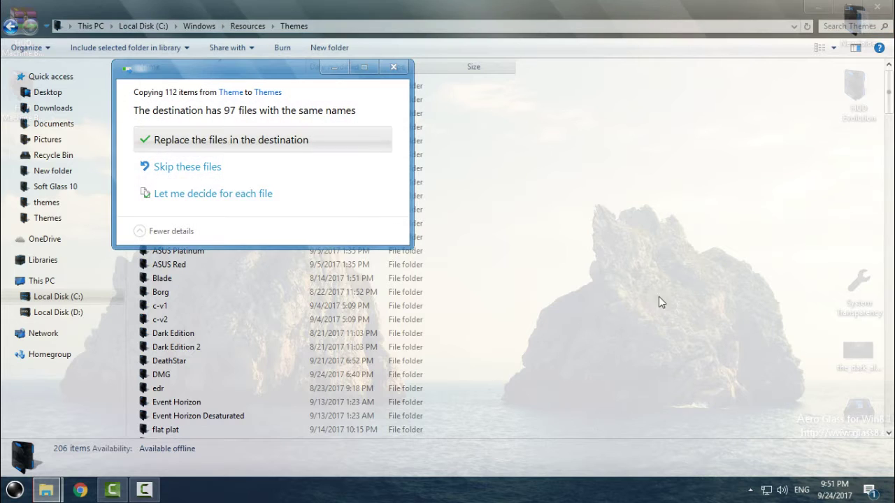
left_click(294, 146)
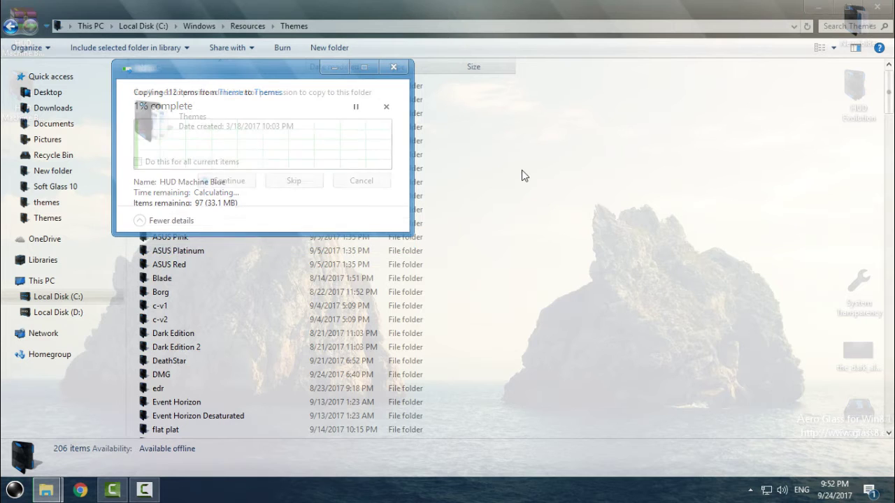
left_click(200, 163)
left_click(240, 182)
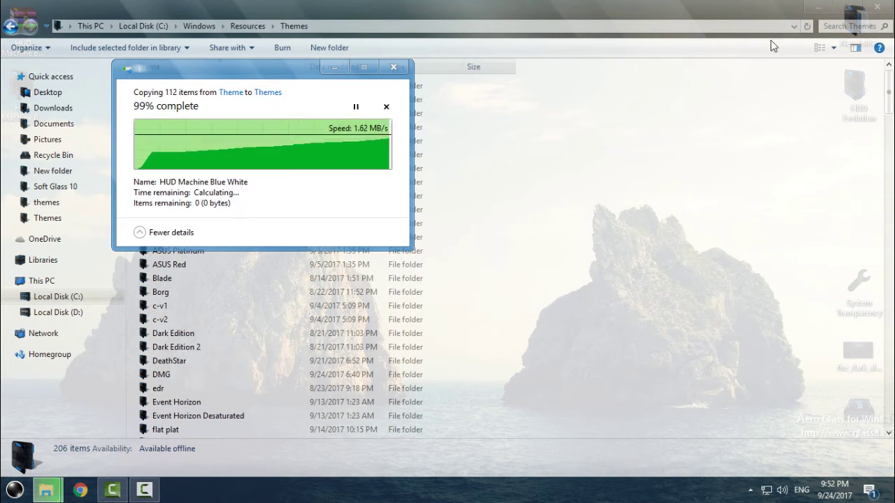
left_click(877, 9)
right_click(352, 124)
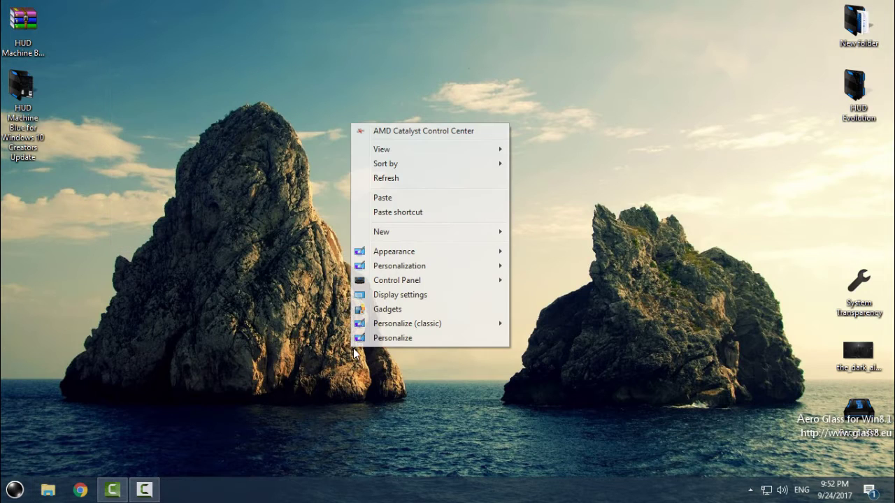
Apply the HUD Machine Blue theme from Personalization > Themes.
left_click(372, 338)
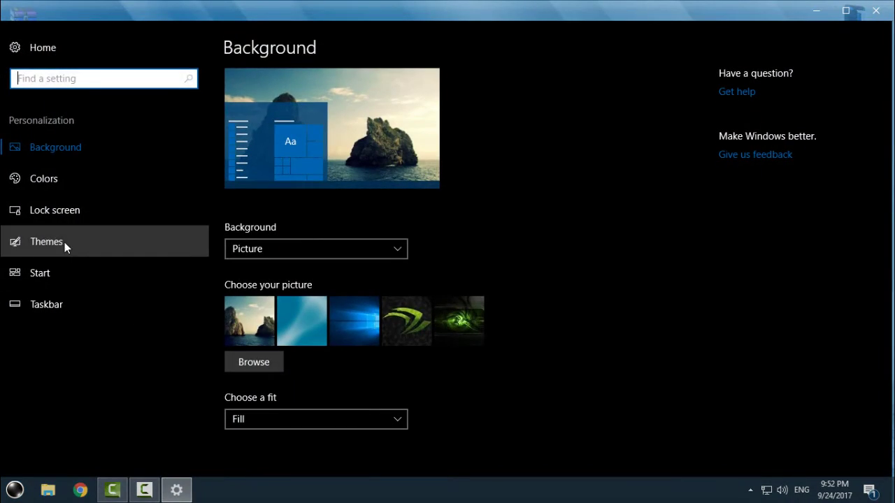
left_click(64, 242)
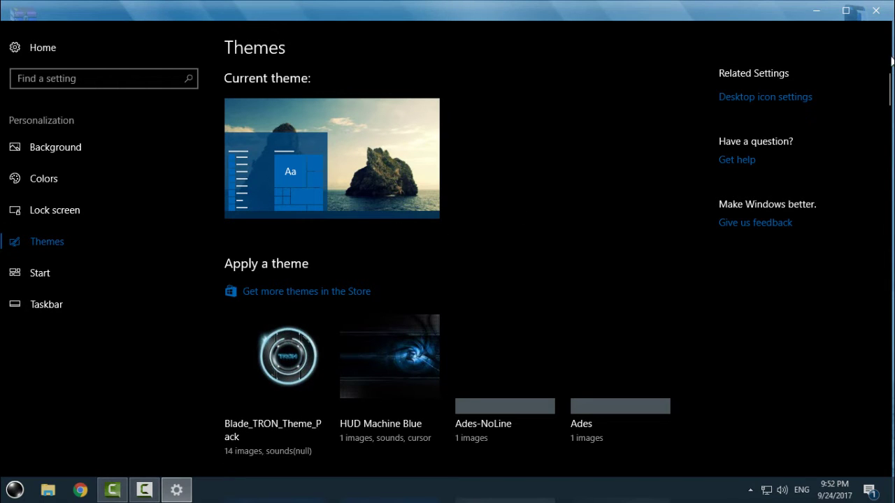
scroll(887, 114, "down", 1)
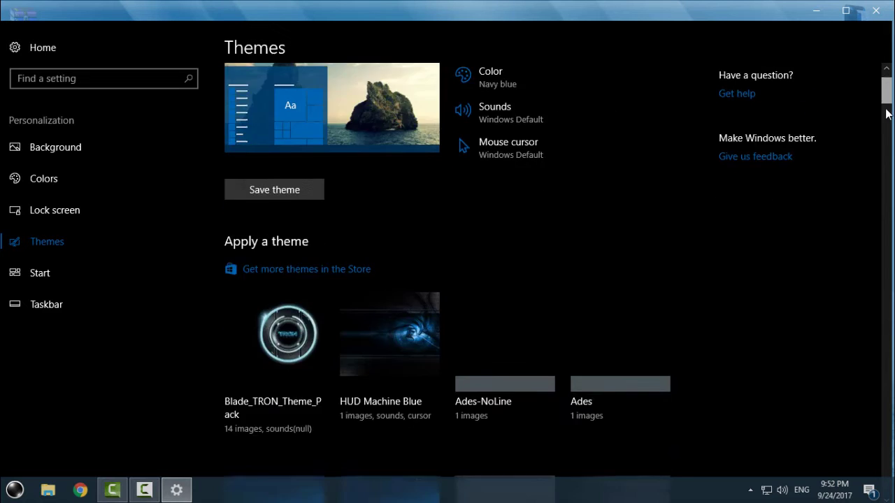
left_click_drag(887, 113, 882, 276)
scroll(882, 275, "down", 3)
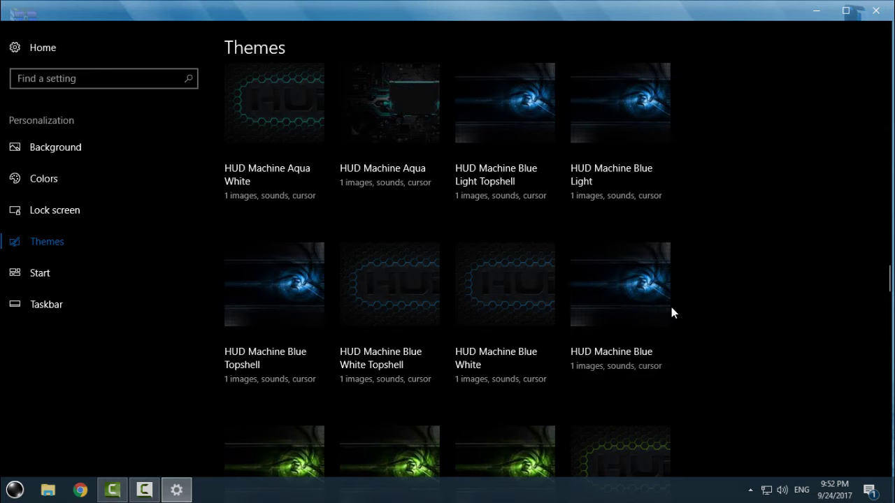
left_click(629, 302)
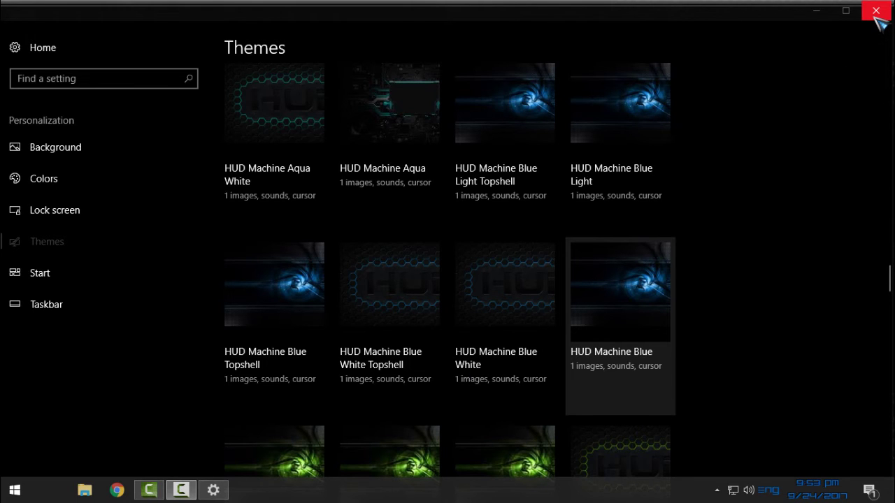
Minimize Settings and refresh the desktop to show the blue HUD wallpaper.
left_click(818, 17)
right_click(283, 151)
left_click(314, 203)
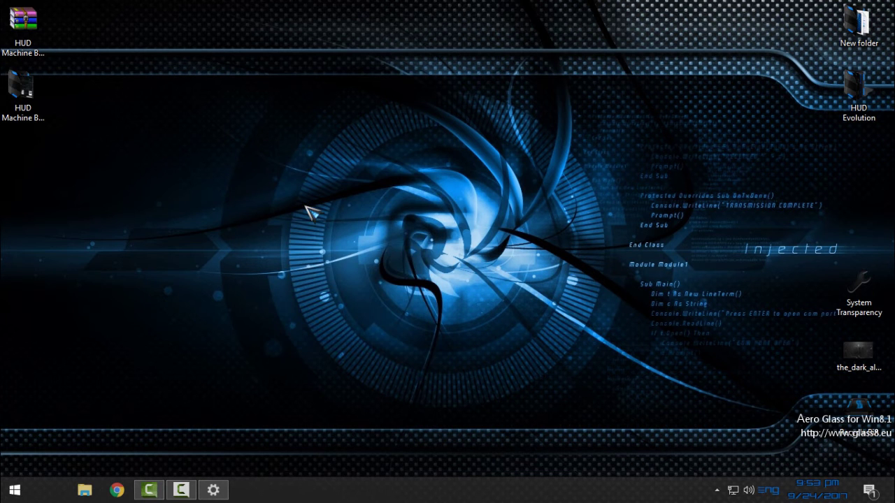
In StartIsBack Appearance settings, choose and apply the HUD Machine Blue visual style.
left_click(19, 490)
left_click(20, 489)
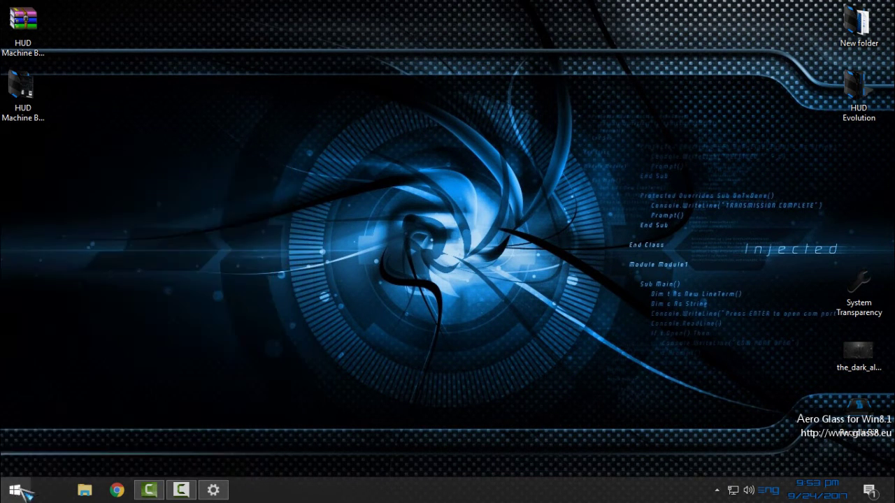
left_click(19, 490)
mouse_move(84, 408)
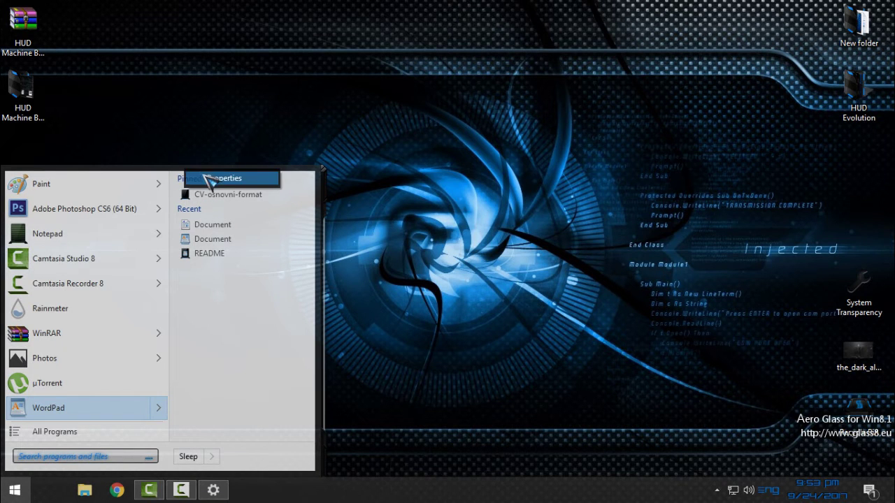
left_click(209, 181)
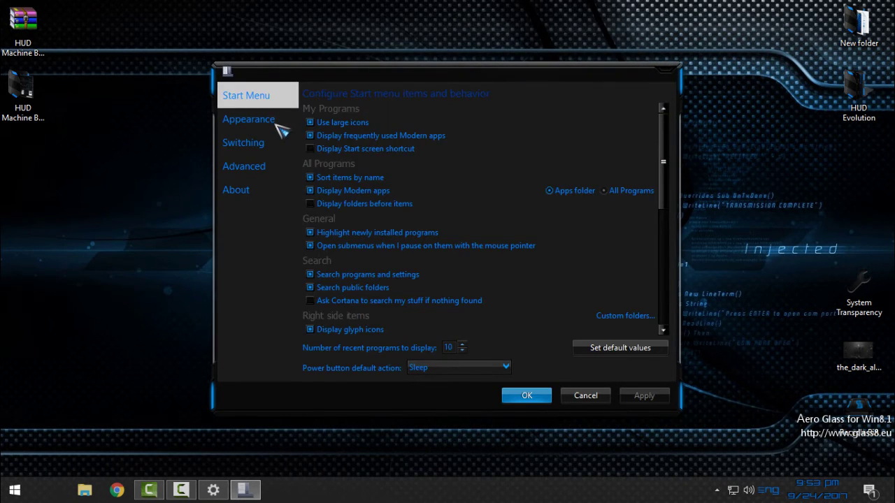
left_click(280, 125)
left_click(357, 180)
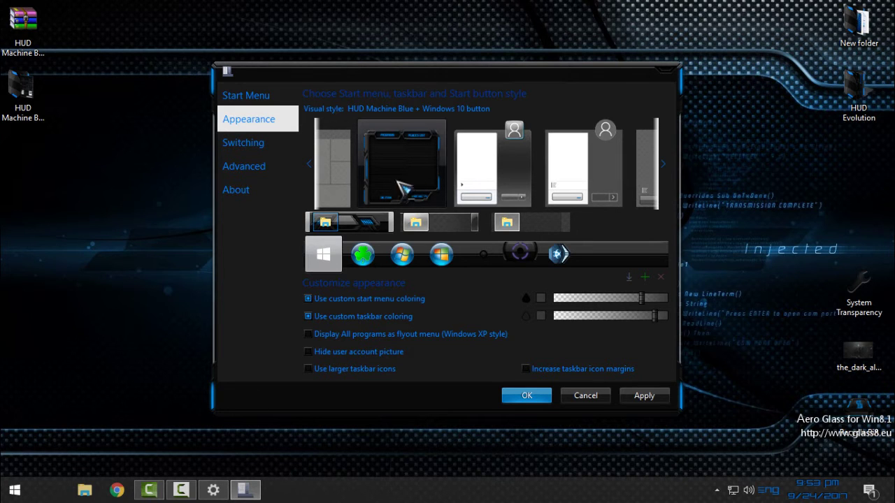
left_click(631, 398)
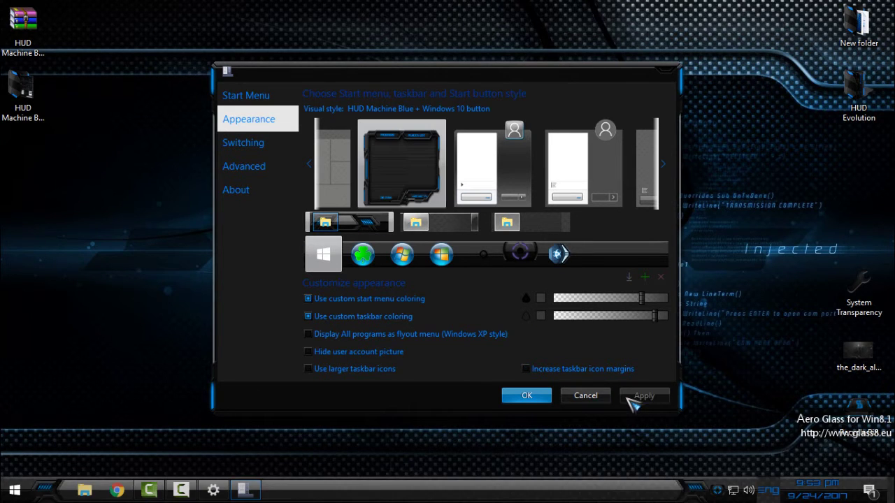
Preview the restyled Start menu, then start adding a custom Start button image.
left_click(21, 491)
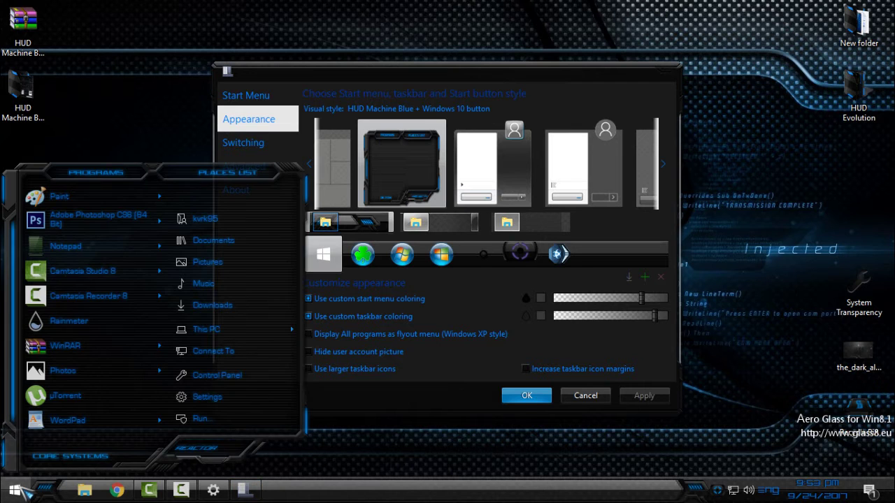
left_click(21, 490)
left_click(21, 490)
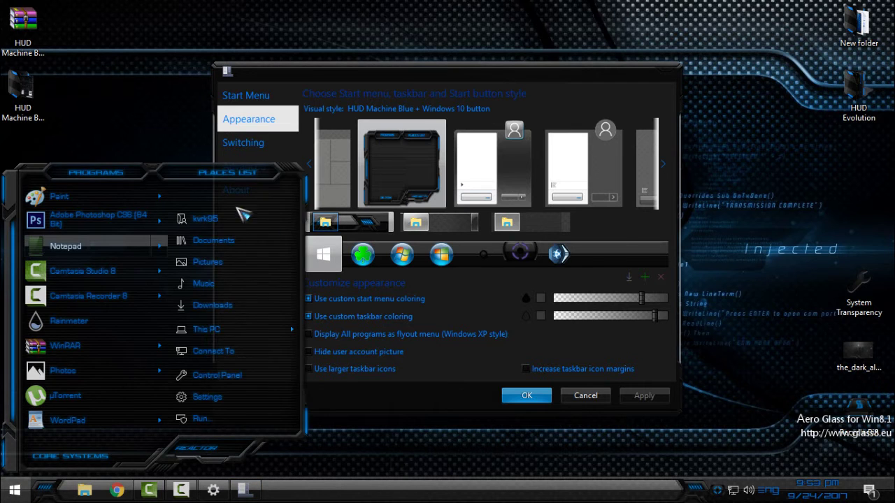
key("Down")
key("Down")
key("Down")
key("Down")
key("Right")
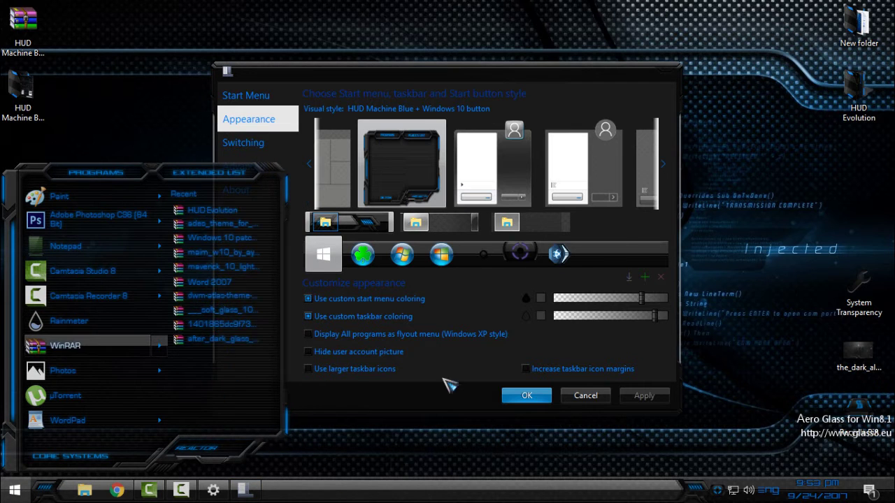
key("Escape")
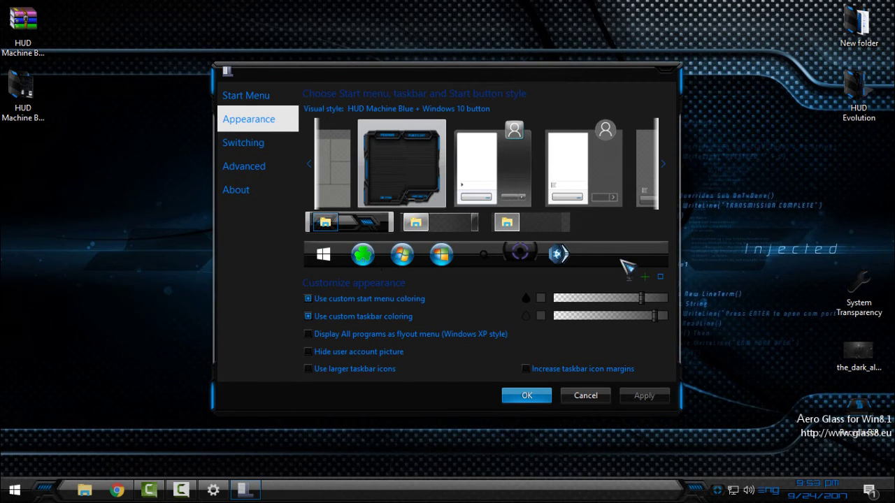
left_click(644, 277)
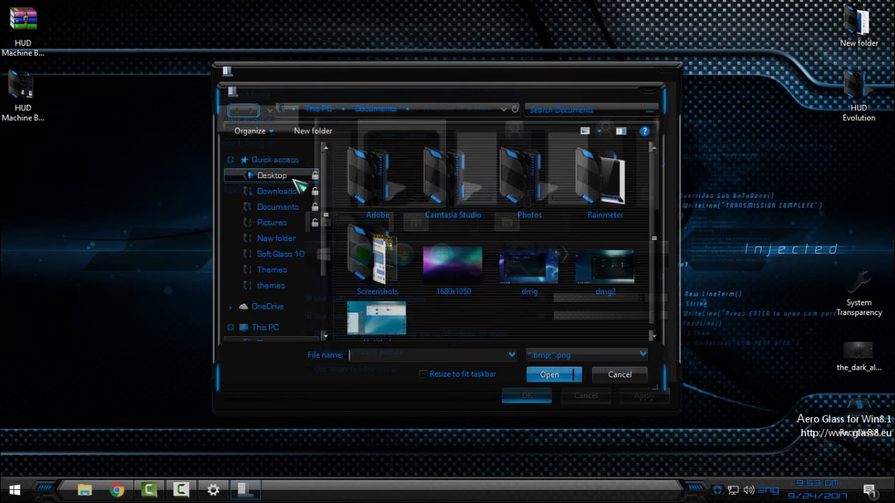
Pick 6801 from Desktop\HUD Machine Blue\Theme\HUD Machine Blue\Start Button Dark and apply it.
left_click(296, 176)
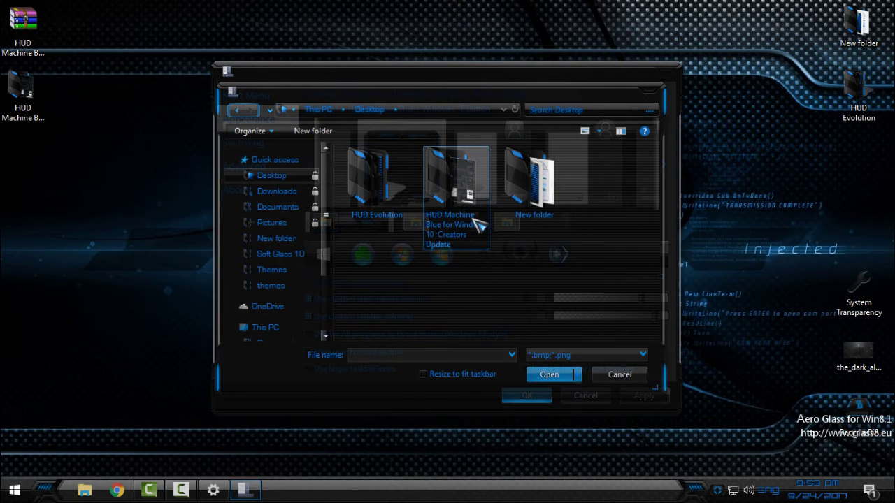
double_click(472, 199)
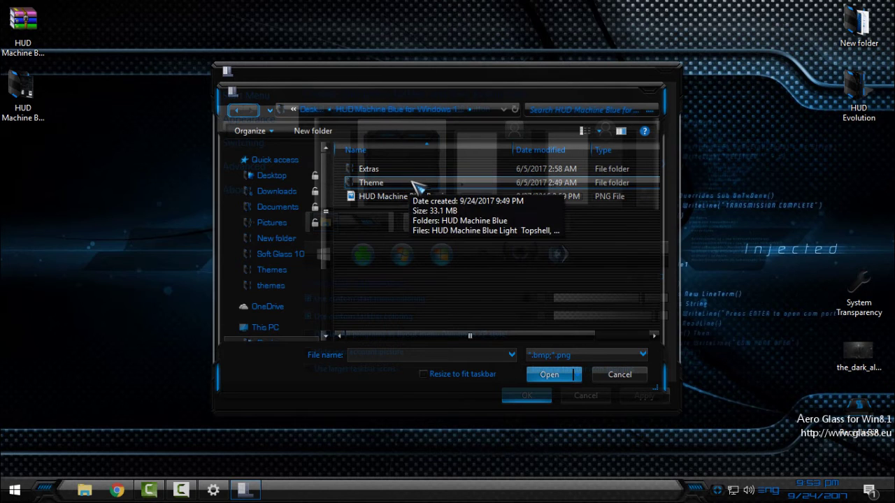
left_click(416, 187)
double_click(413, 184)
double_click(408, 173)
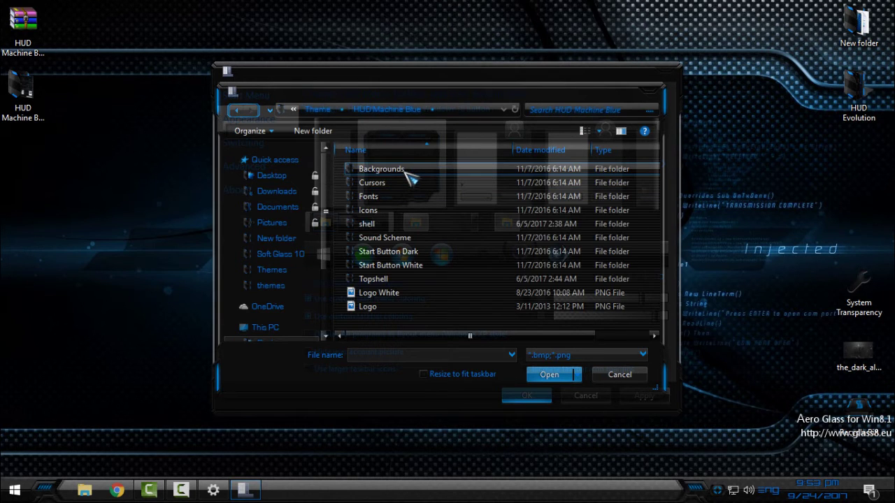
double_click(433, 251)
left_click(413, 204)
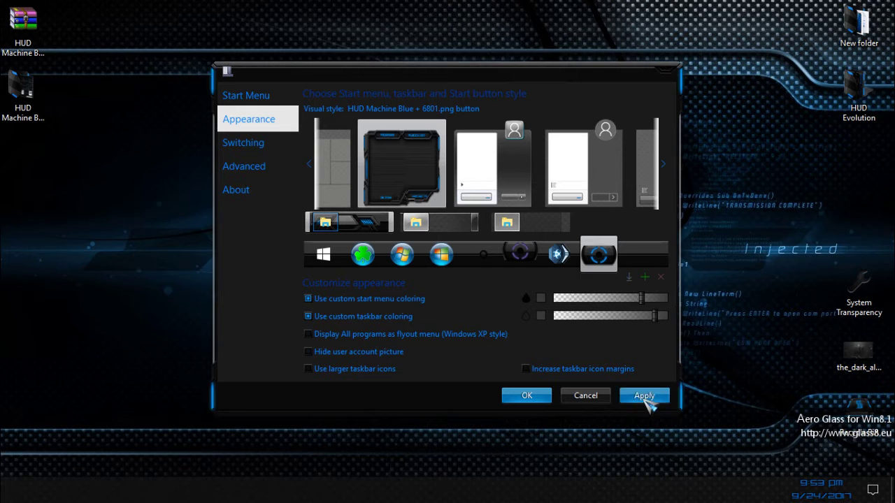
left_click(642, 396)
key("super")
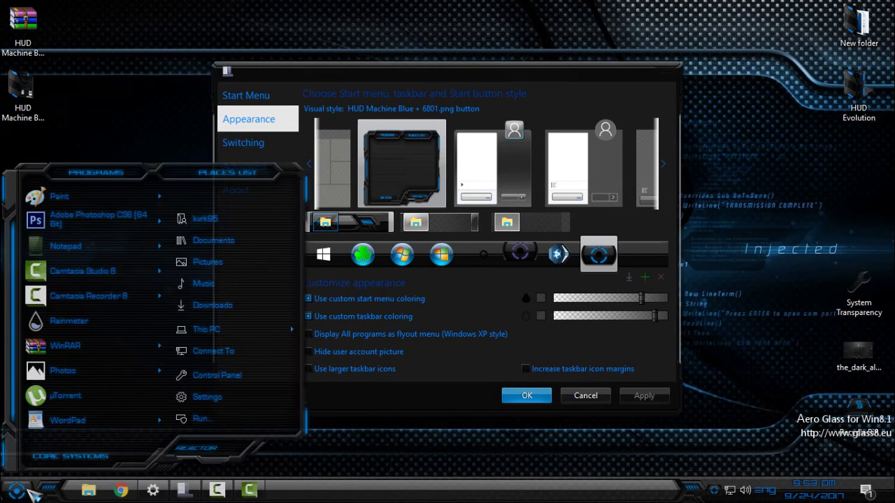
key("super")
Close StartIsBack settings with OK and refresh the desktop.
left_click(526, 395)
right_click(116, 229)
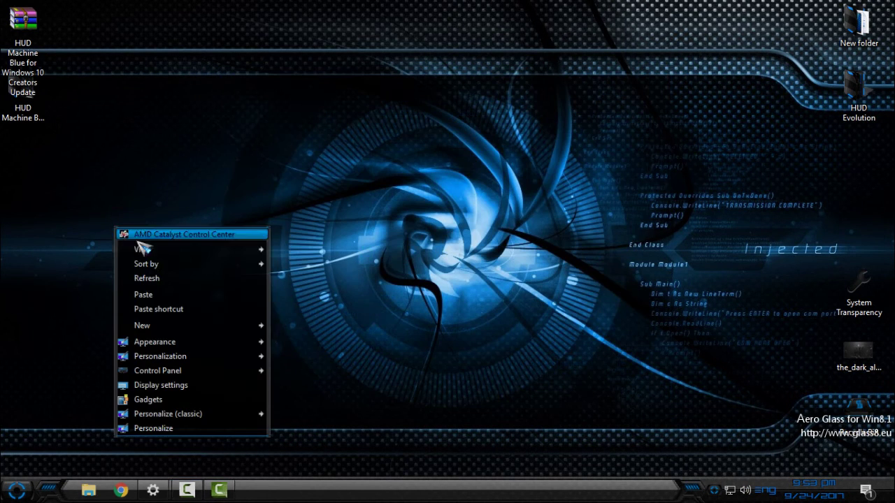
left_click(160, 278)
Open the theme pack's Extras\System Transparency folder and launch the System Transparency application.
double_click(21, 87)
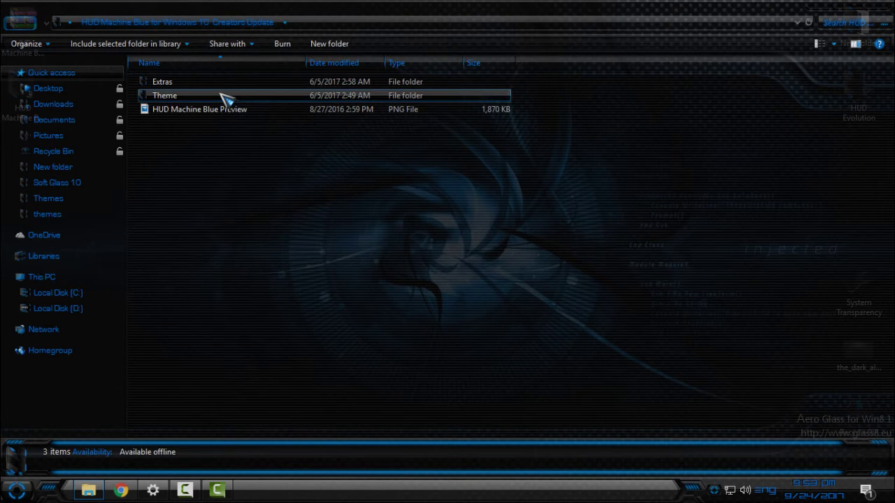
double_click(222, 96)
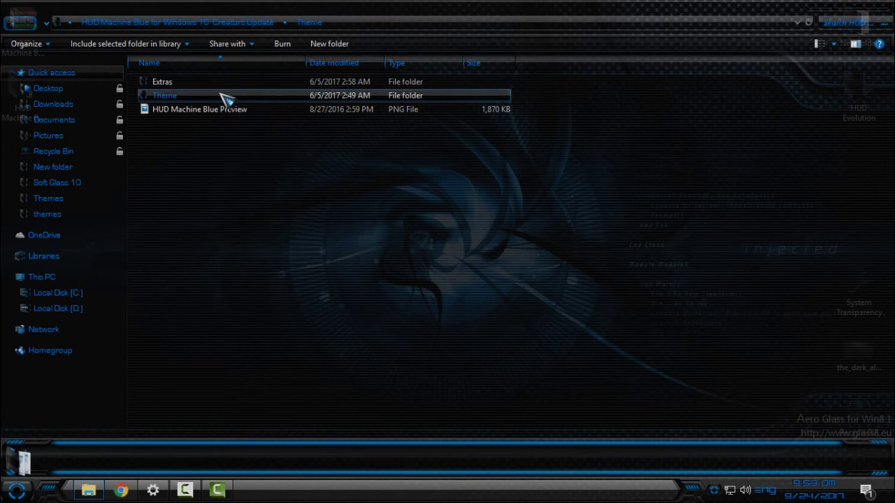
left_click(18, 23)
double_click(163, 83)
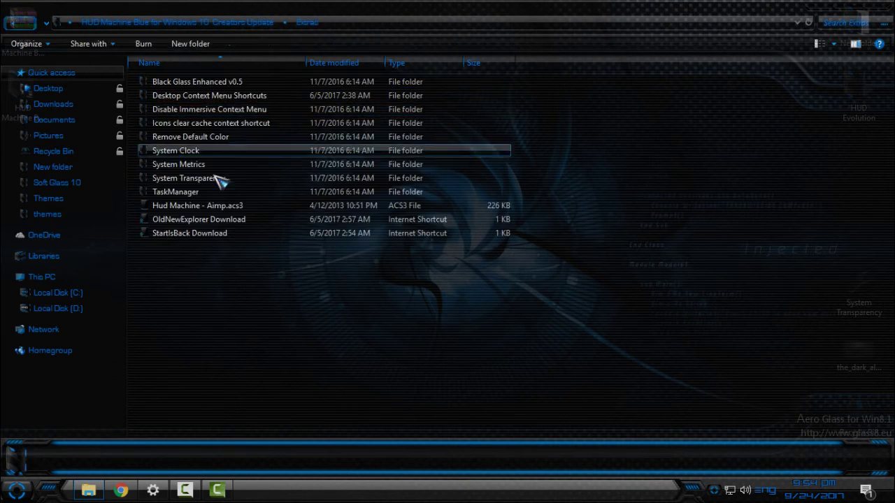
left_click(248, 183)
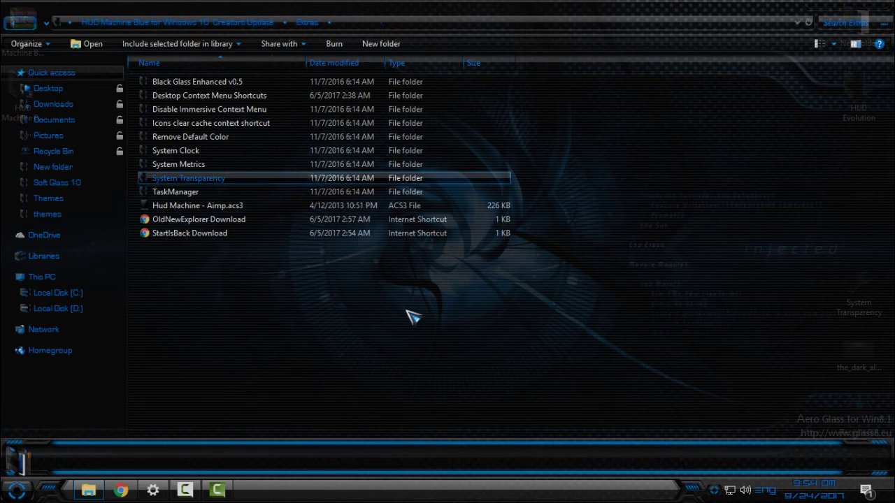
double_click(230, 183)
double_click(183, 112)
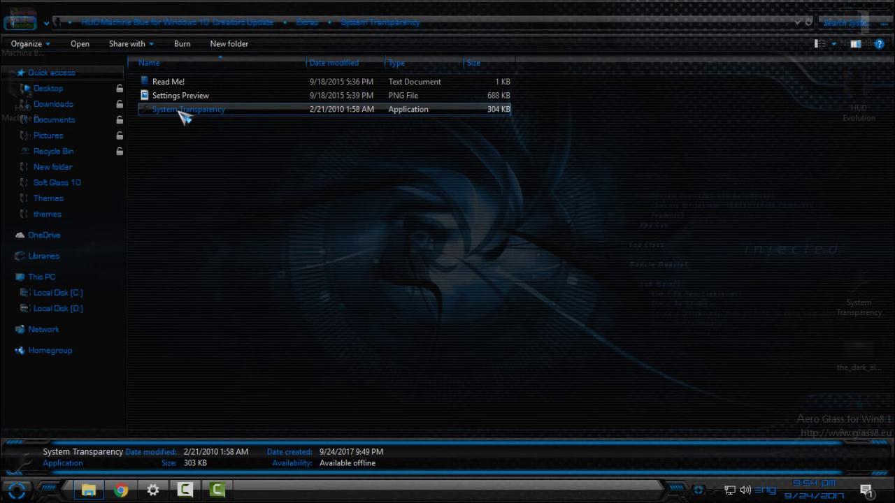
Set System Transparency to level 222 for right-click menus, taskbar, Start menu and Explorer, and confirm.
left_click(750, 454)
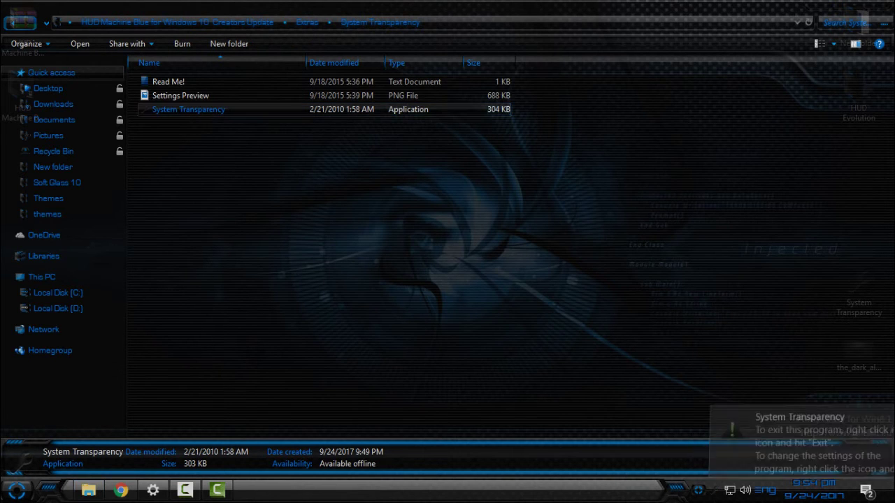
left_click(714, 490)
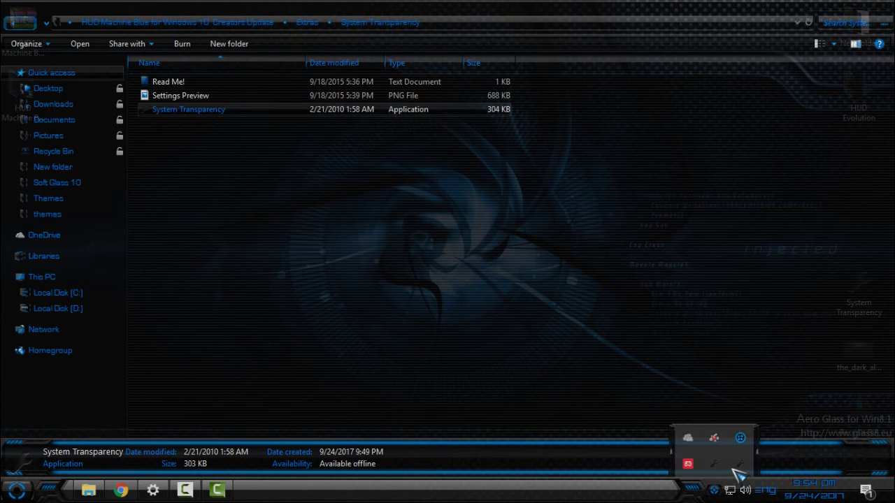
right_click(739, 467)
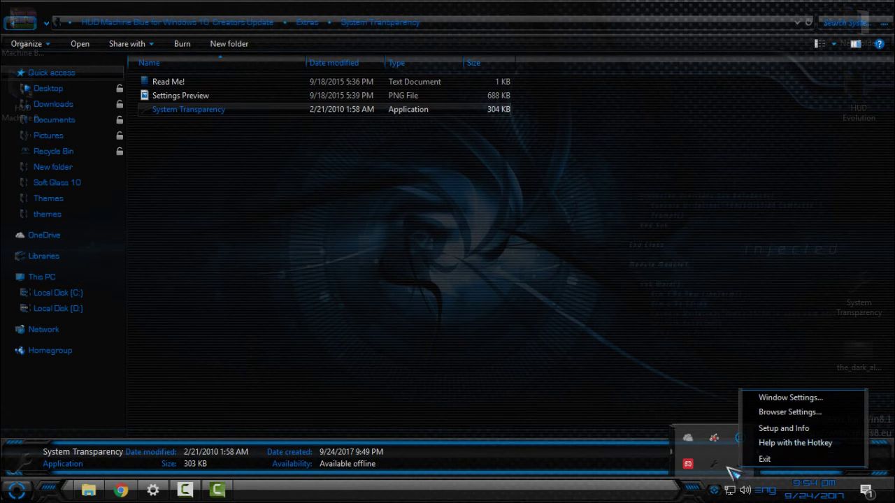
left_click(779, 427)
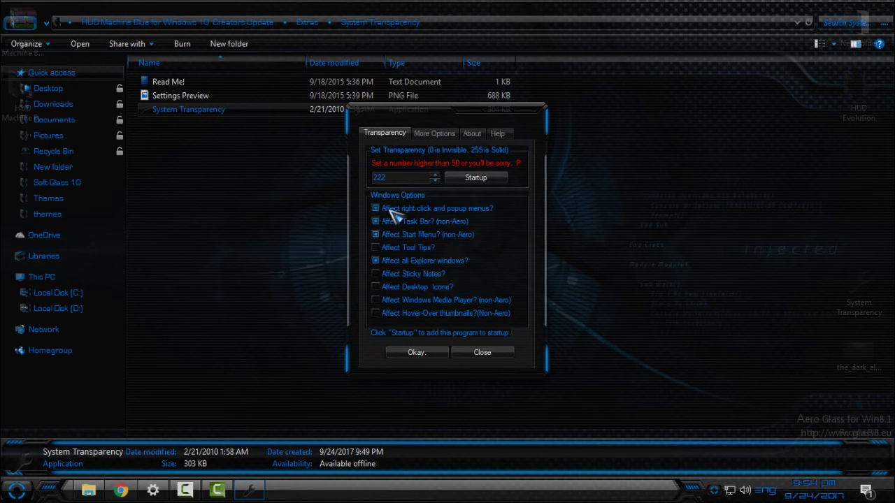
left_click(425, 354)
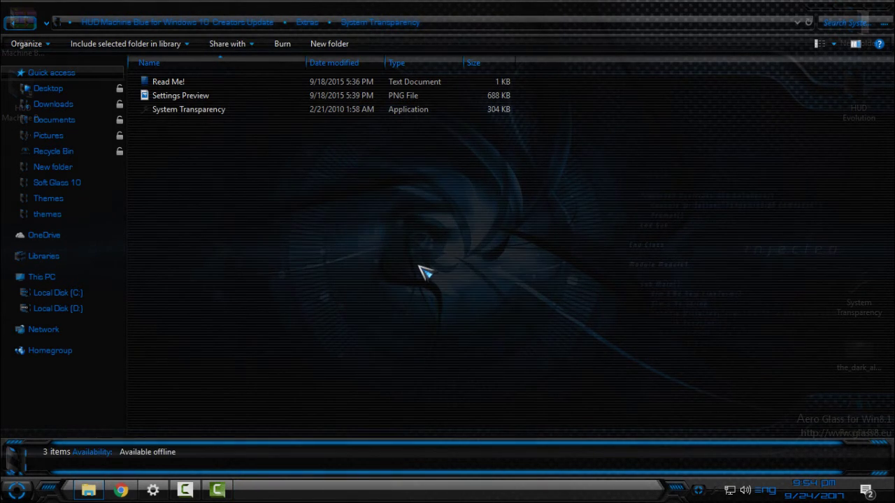
Exit System Transparency from its tray icon.
left_click(835, 5)
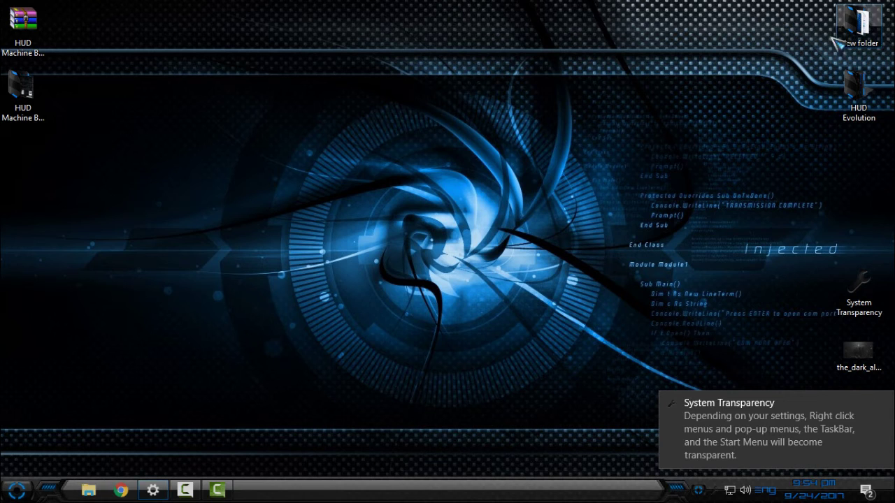
left_click(879, 402)
left_click(727, 485)
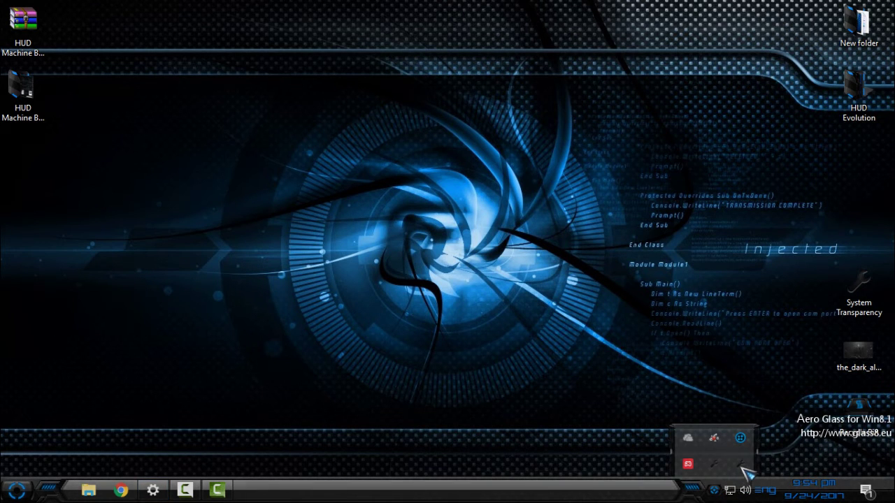
right_click(742, 466)
left_click(763, 459)
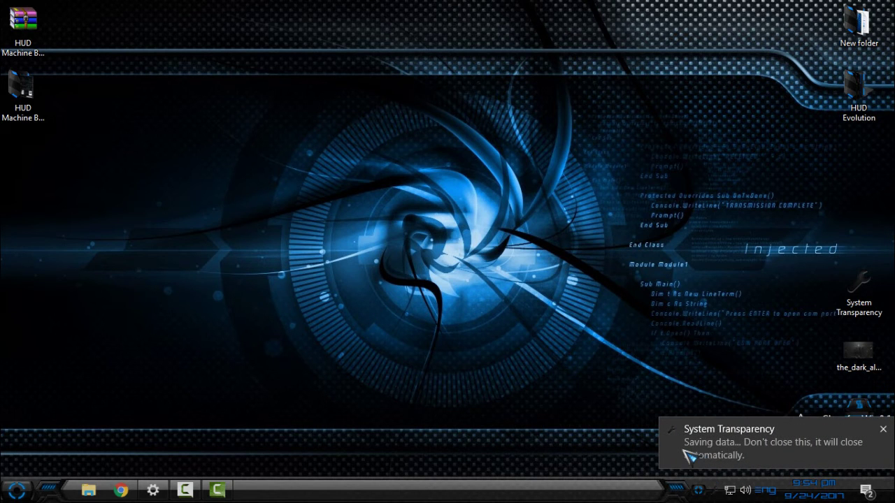
Restart System Transparency to reapply the effect, then refresh the desktop.
left_click(714, 490)
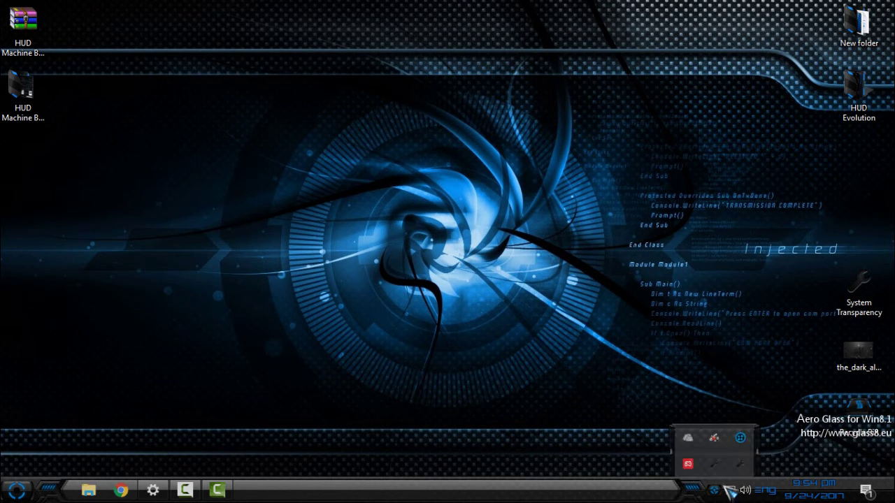
left_click(739, 464)
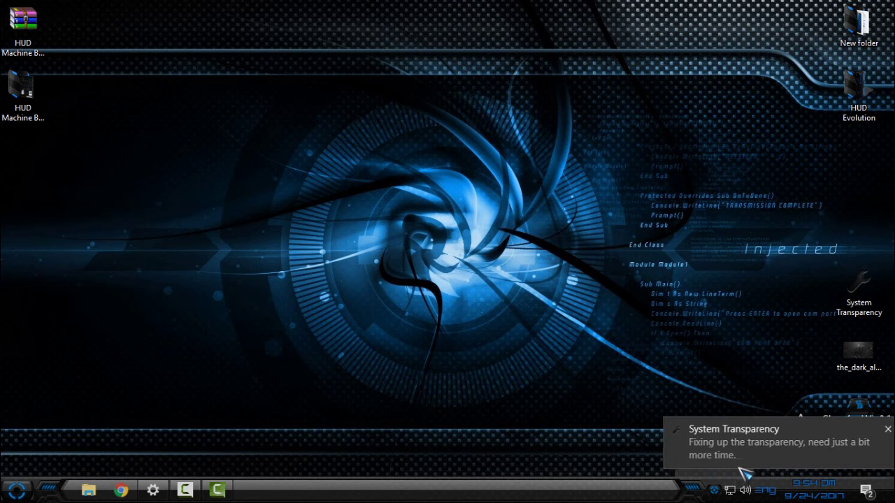
left_click(882, 431)
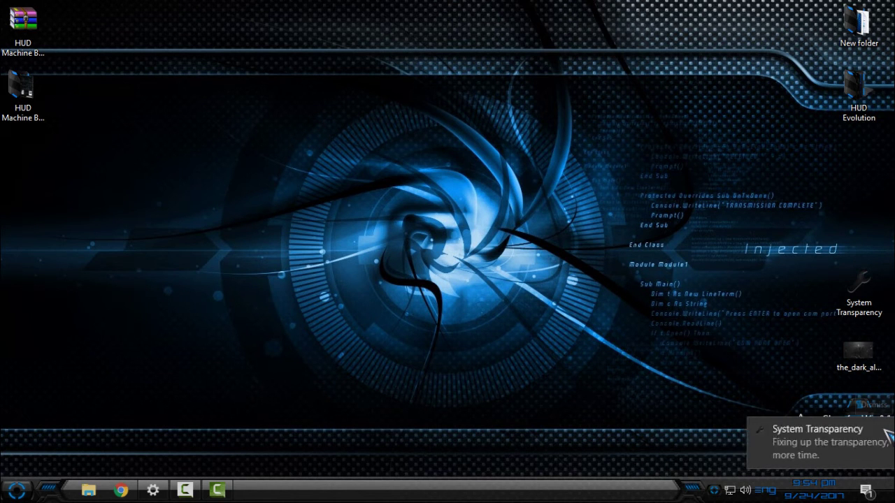
left_click(714, 490)
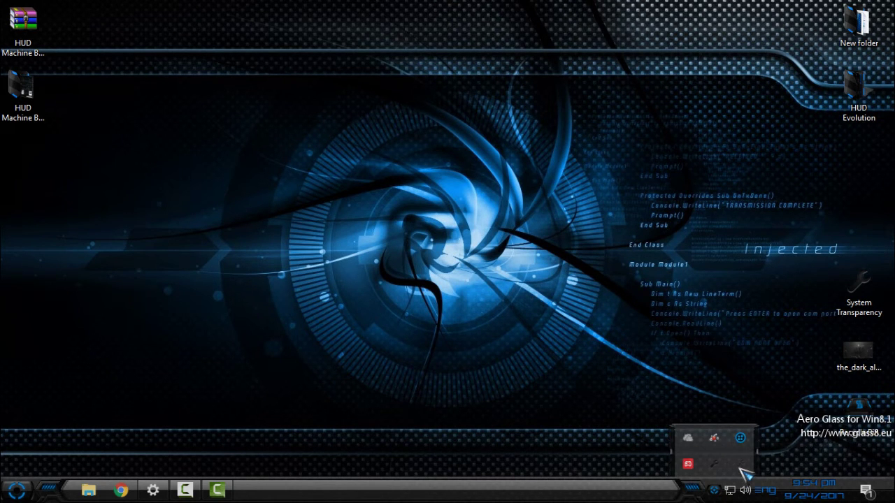
left_click(309, 199)
right_click(310, 200)
left_click(323, 245)
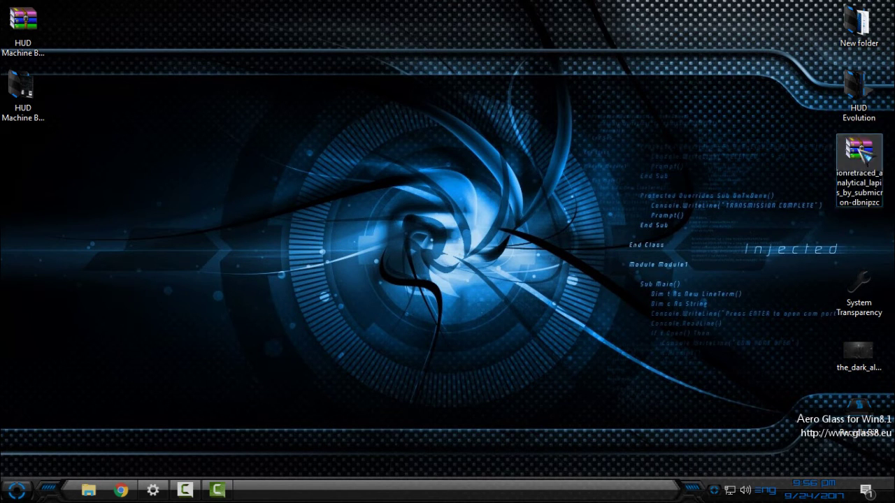
Extract the wallpaper RAR on the desktop into its own folder.
right_click(852, 150)
left_click(689, 122)
right_click(858, 156)
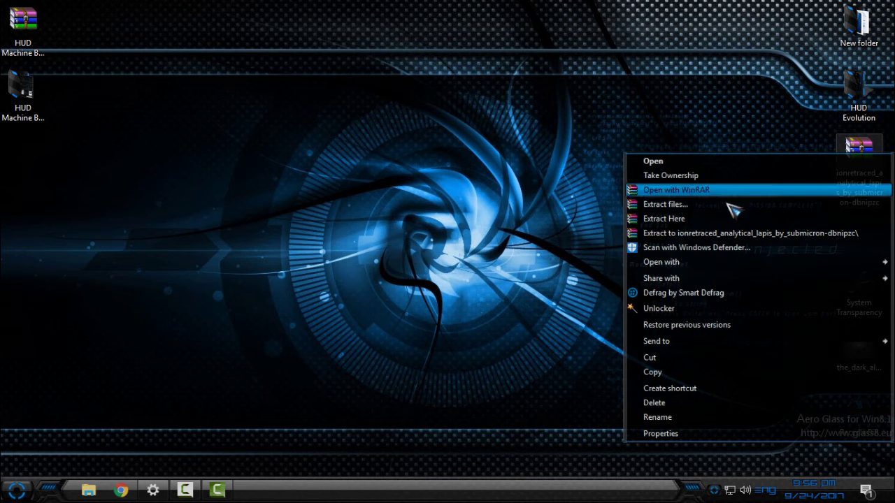
left_click(691, 233)
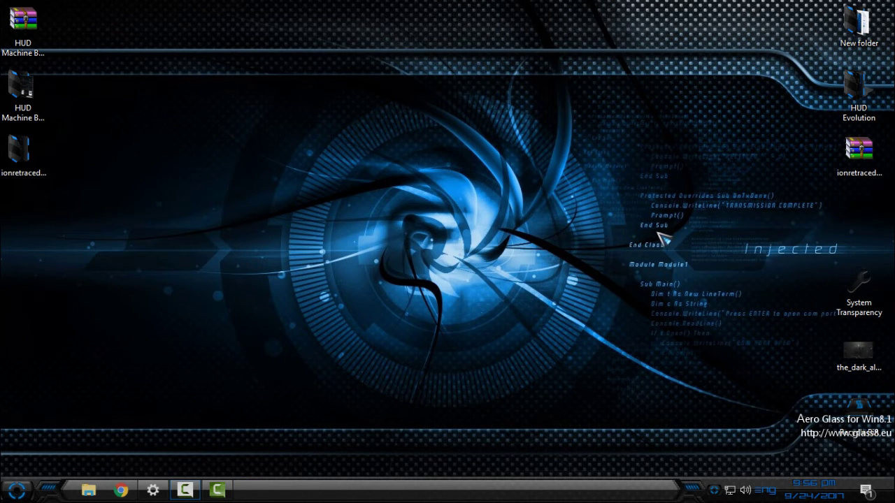
Open the extracted Ionretraced Analytical Lapis folder and select its 12 wallpaper images.
double_click(32, 167)
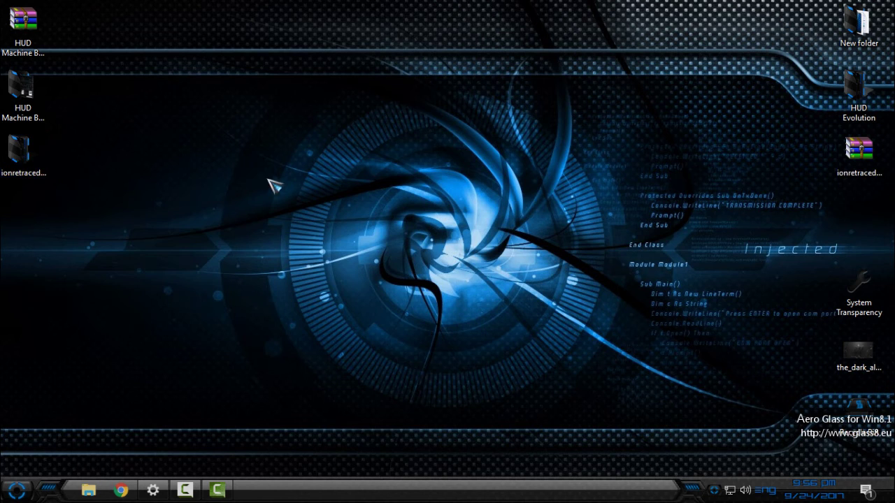
double_click(235, 85)
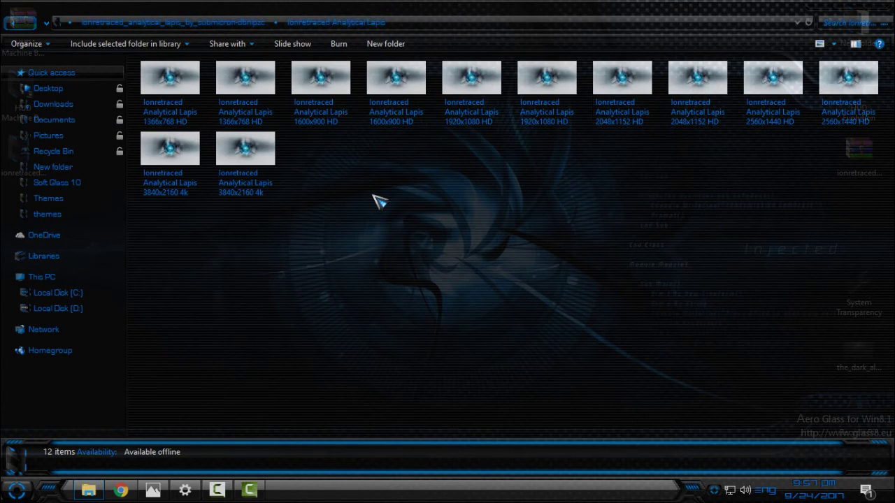
left_click_drag(181, 229, 703, 306)
Set the 1920x1080 Ionretraced Analytical Lapis image as the desktop background from Photos.
left_click(152, 489)
right_click(395, 147)
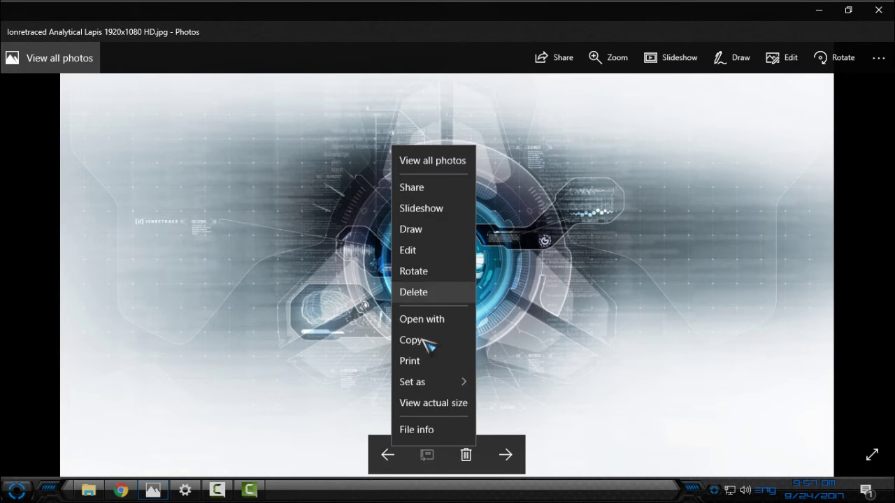
mouse_move(433, 384)
left_click(540, 415)
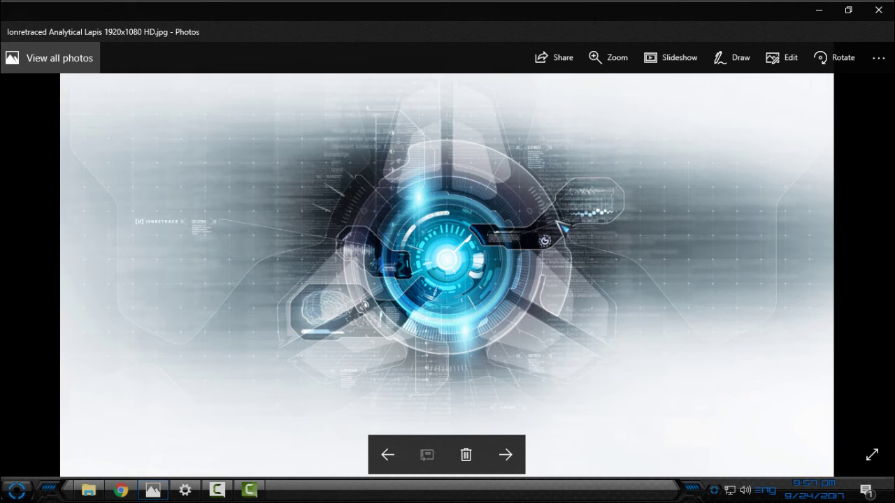
Close Photos and the Explorer window to reveal the new light HUD desktop.
left_click(877, 10)
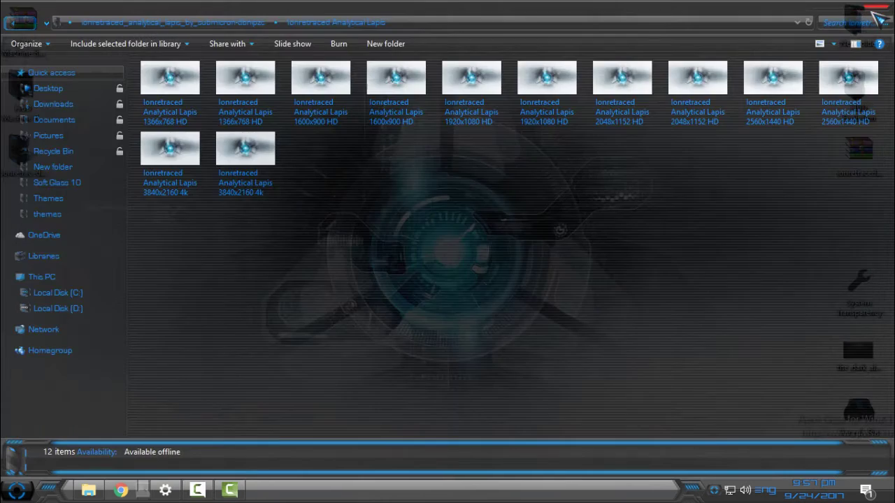
left_click(879, 8)
right_click(285, 183)
left_click(299, 231)
key("super")
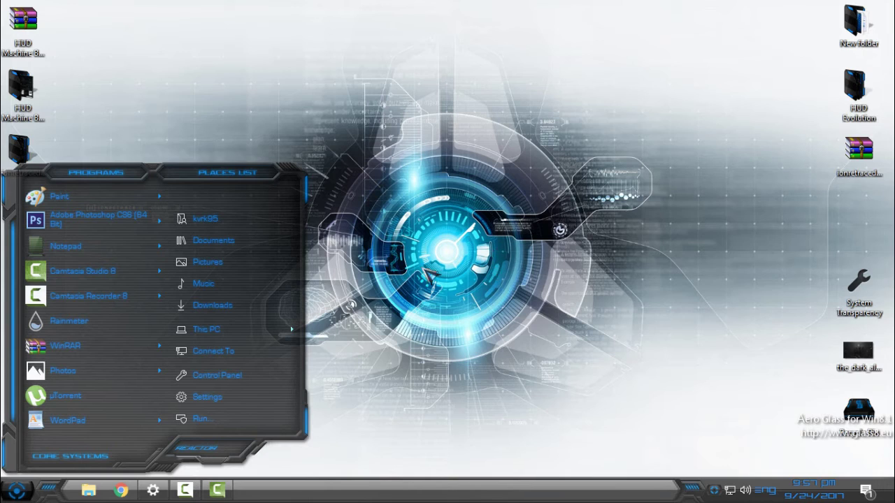
Open a File Explorer window, reposition it, and close it.
left_click(207, 396)
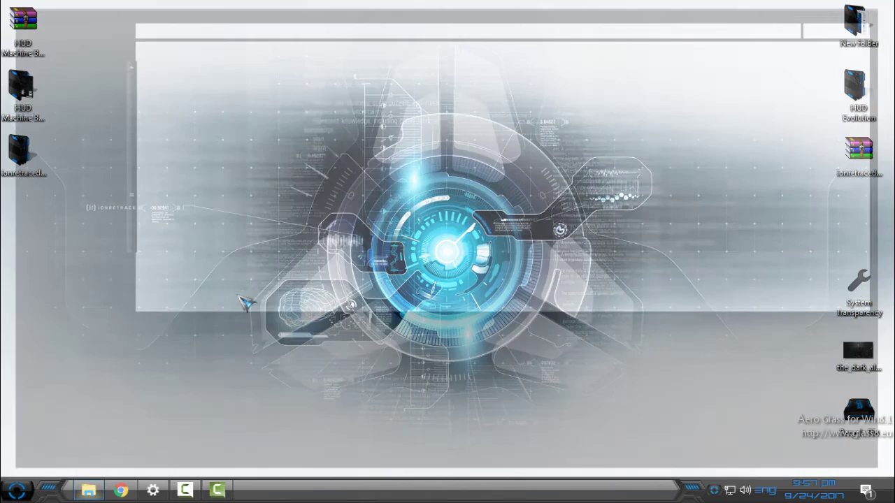
left_click_drag(361, 23, 434, 67)
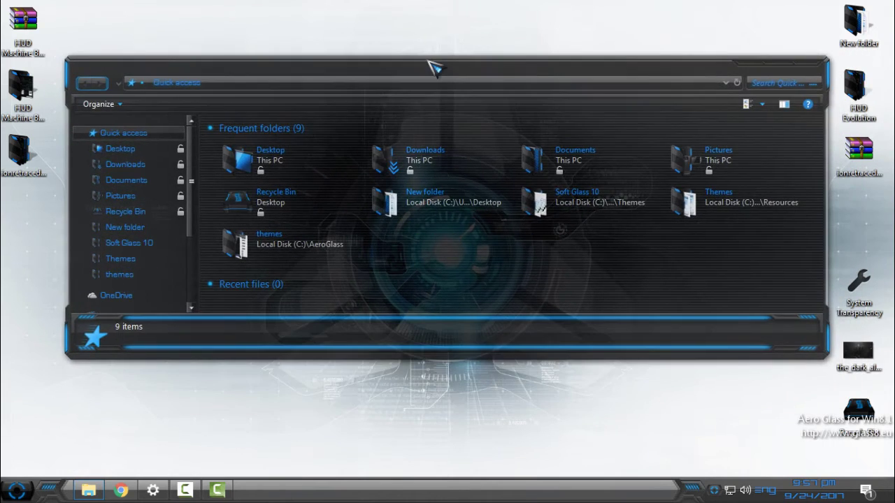
left_click(812, 67)
Apply window transparency level 220 in System Transparency's Window Settings and check File Explorer.
left_click(715, 490)
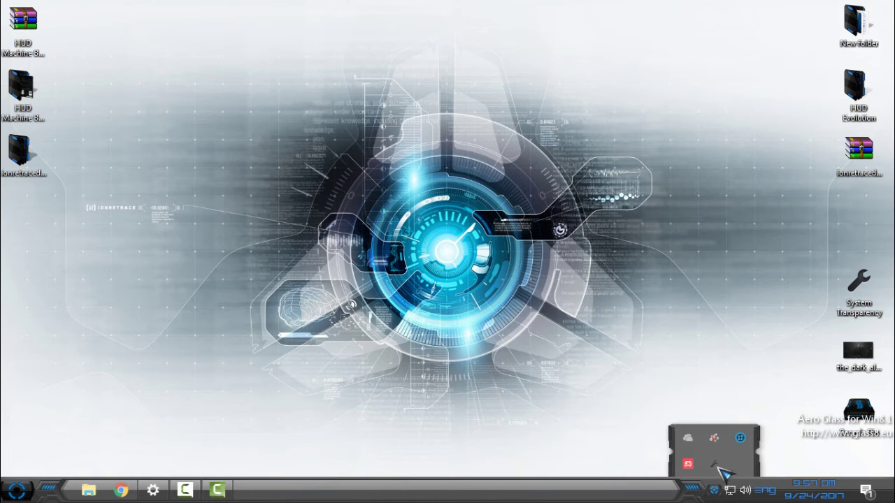
right_click(715, 465)
left_click(764, 385)
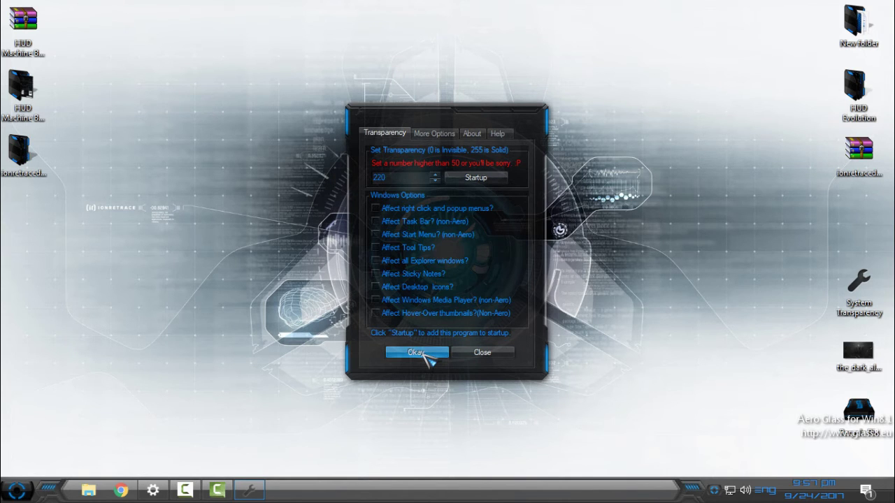
left_click(416, 353)
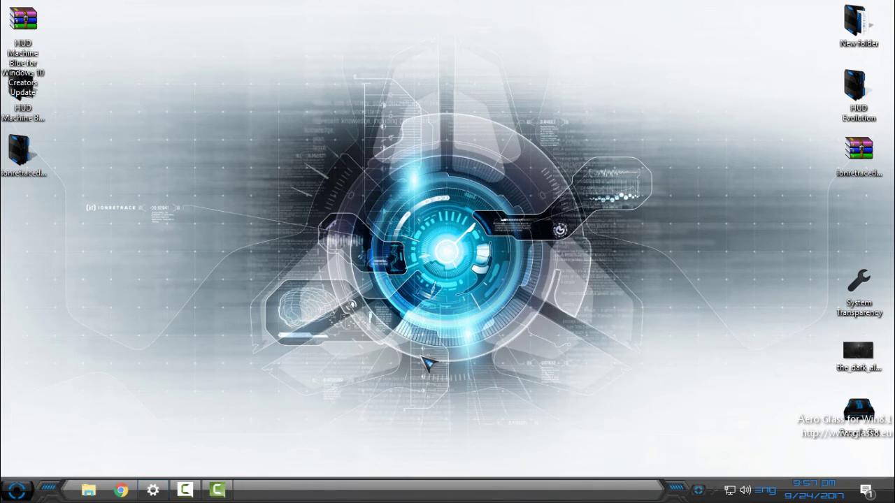
left_click(88, 488)
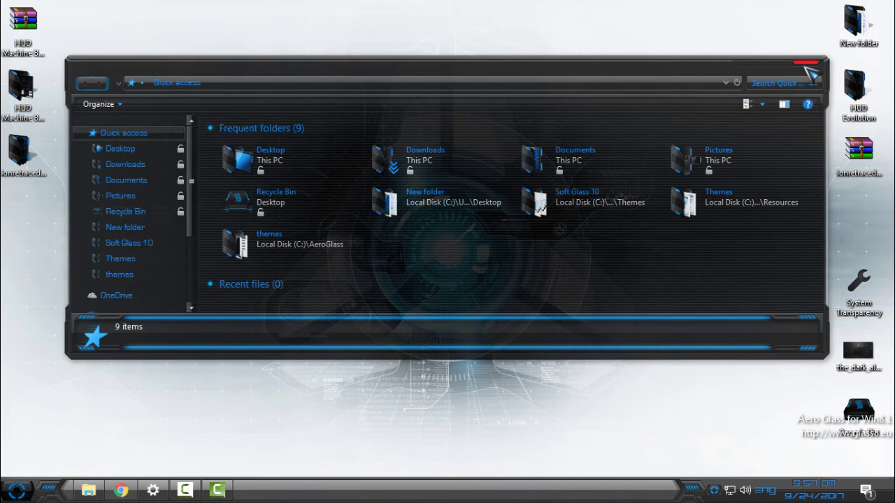
left_click(805, 67)
Re-apply the System Transparency settings and reopen File Explorer maximized to preview it.
left_click(718, 490)
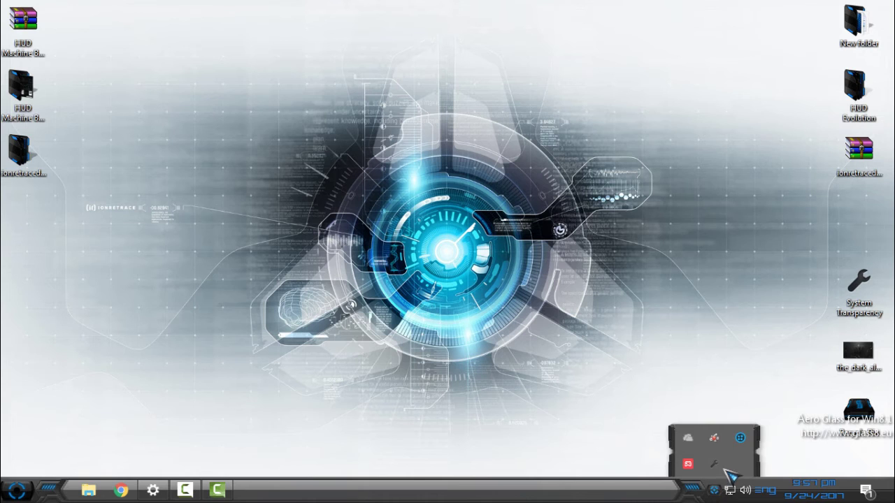
right_click(720, 467)
left_click(755, 424)
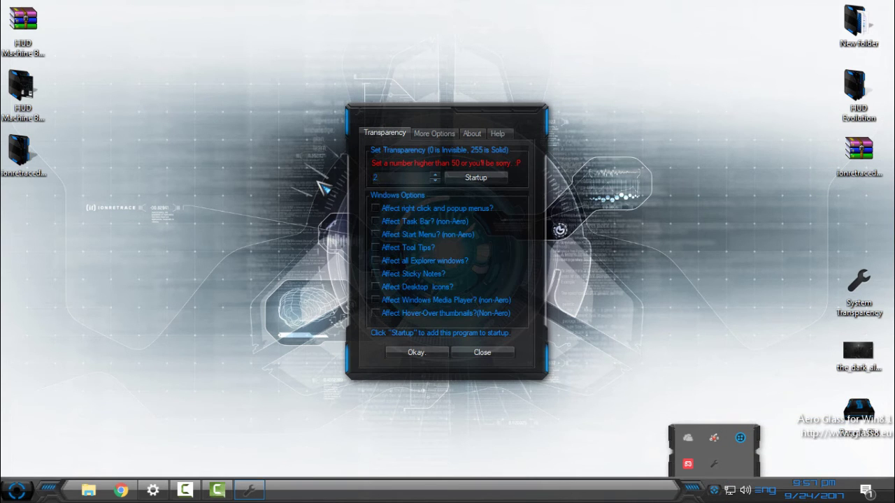
left_click(416, 352)
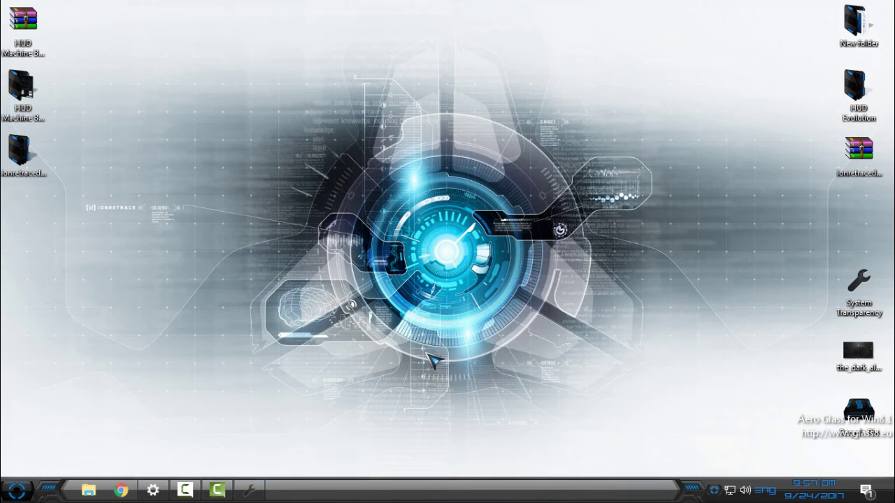
left_click(87, 491)
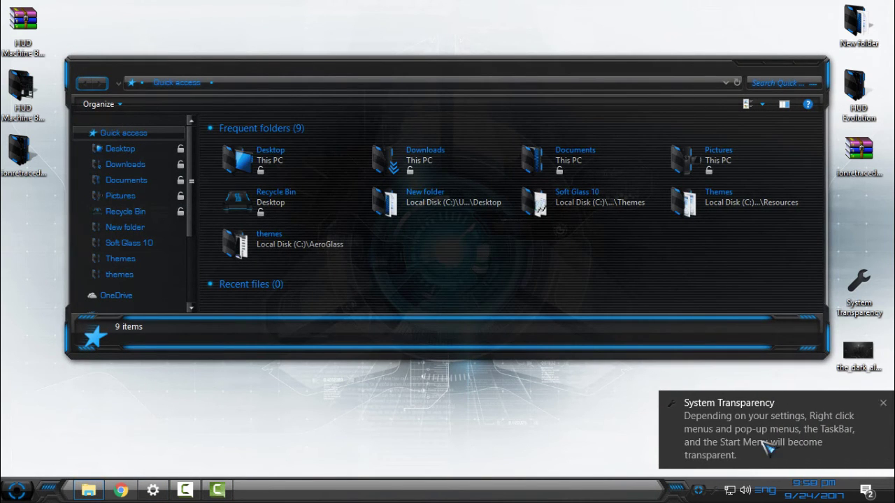
left_click(788, 64)
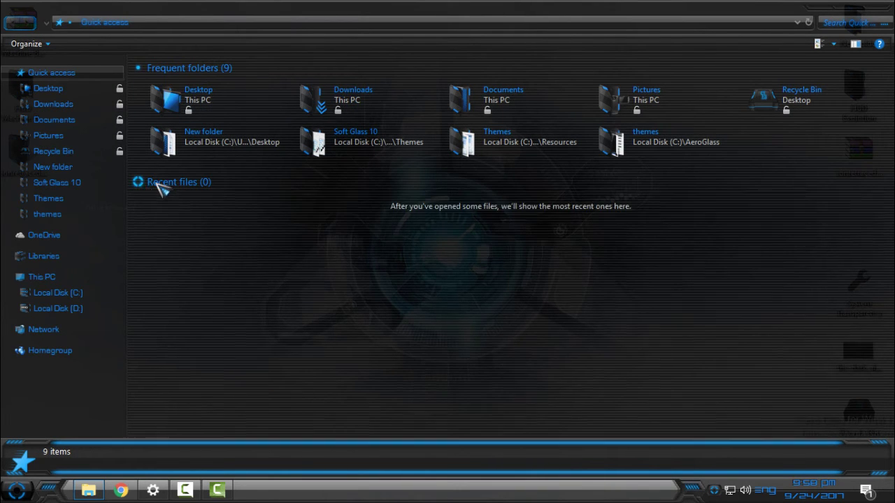
View This PC's drives in the transparent window, restore its size, and close it.
left_click(54, 276)
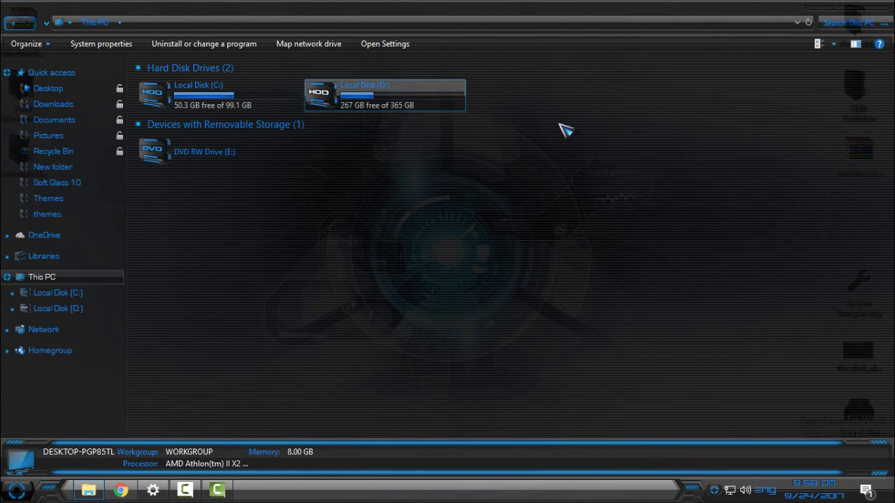
left_click_drag(678, 6, 556, 77)
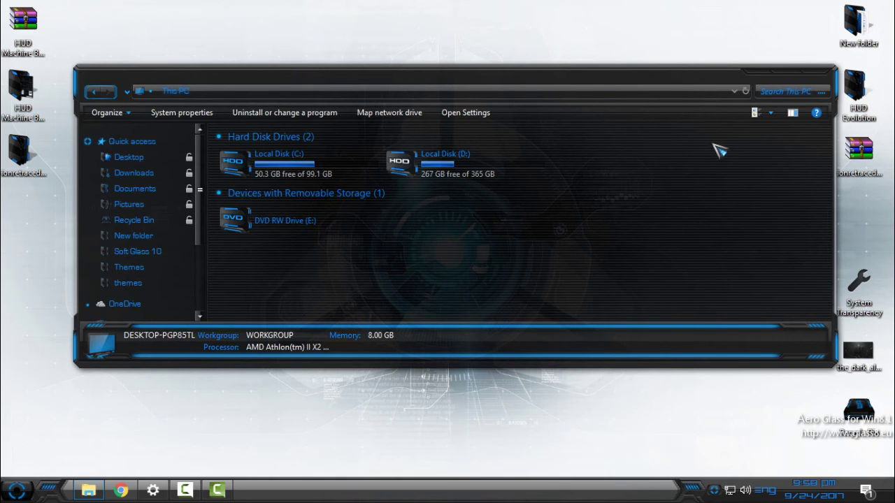
left_click(810, 70)
Refresh the desktop and briefly open and close the Start menu.
left_click_drag(650, 87, 211, 263)
right_click(209, 168)
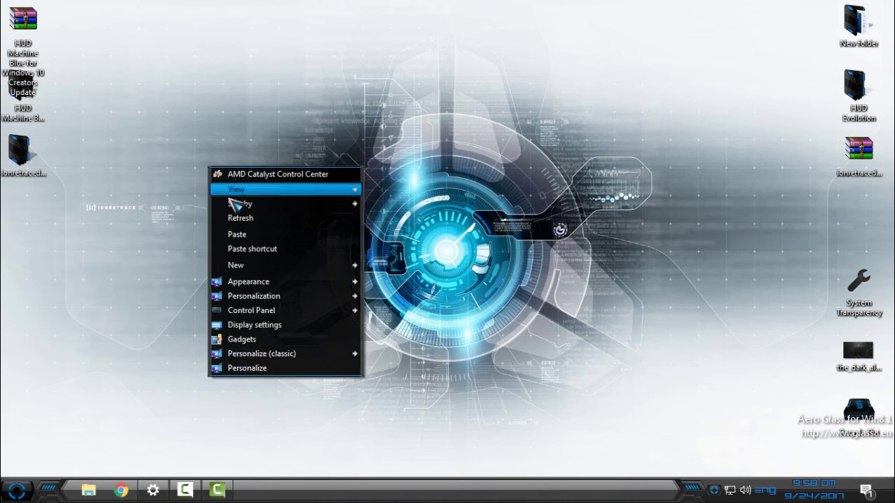
left_click(241, 218)
key("super")
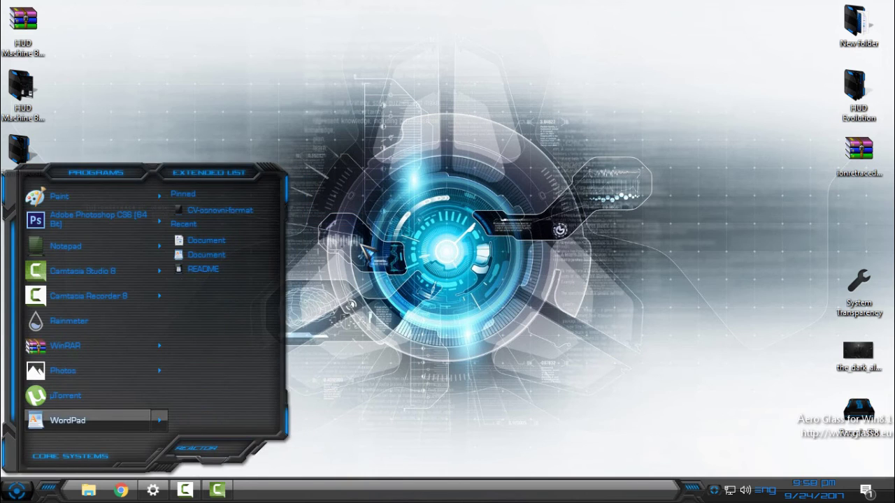
key("super")
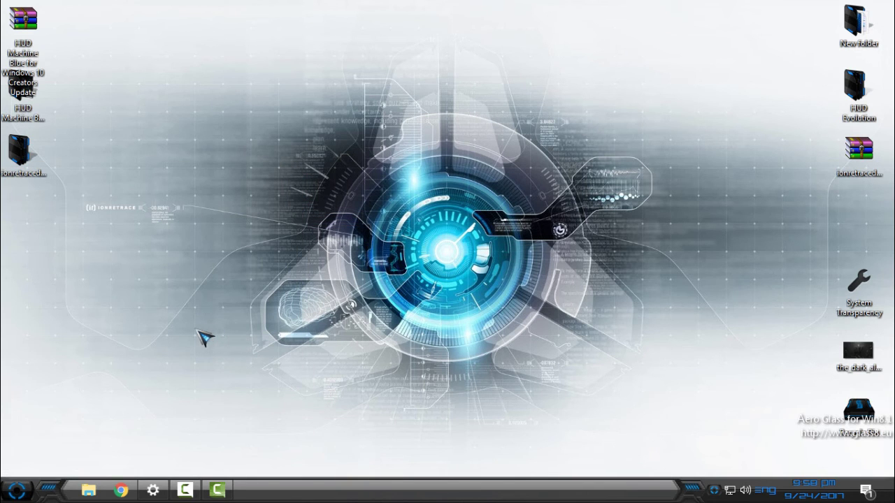
left_click(17, 493)
mouse_move(283, 333)
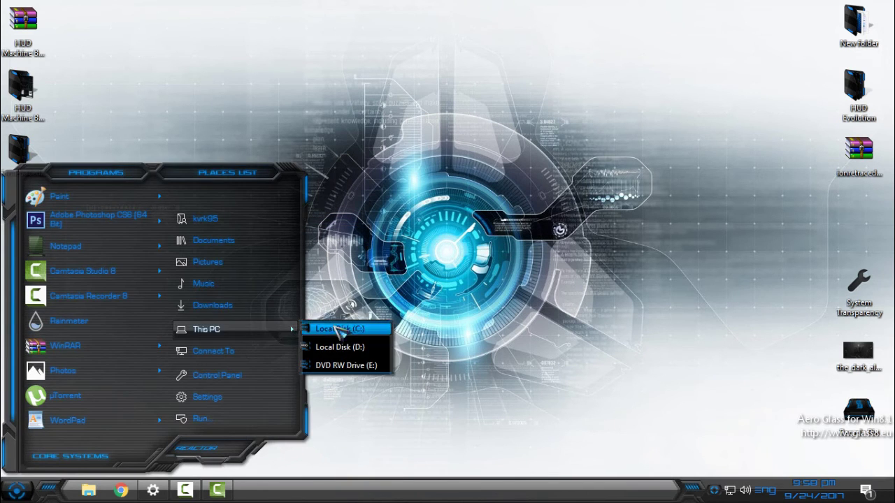
left_click(343, 364)
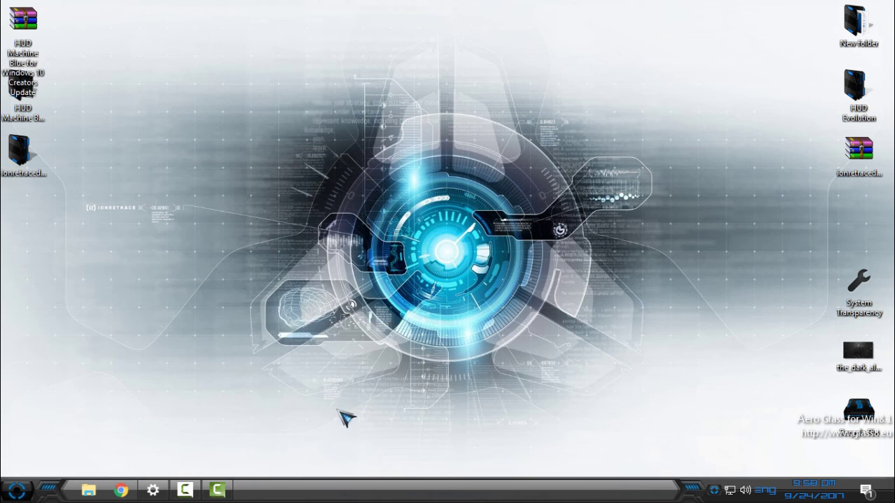
Check that Settings' Themes page shows HUD Machine Blue as current, then close Settings.
left_click(153, 490)
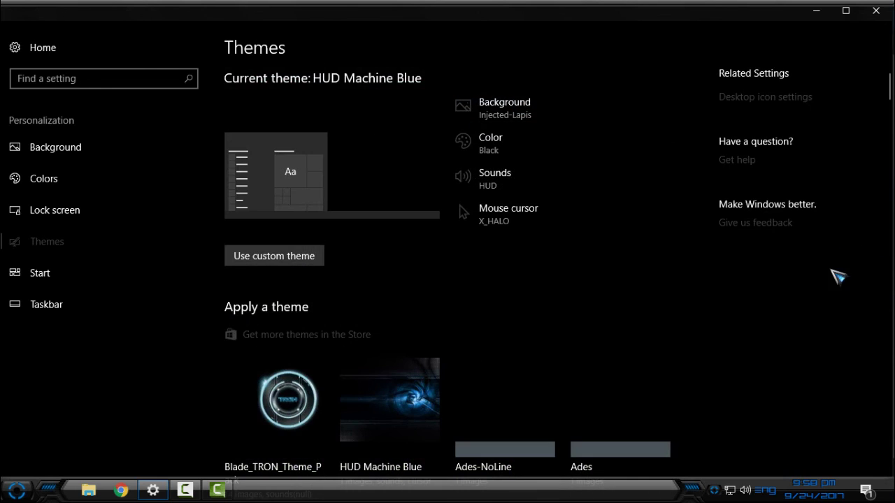
left_click_drag(886, 78, 875, 277)
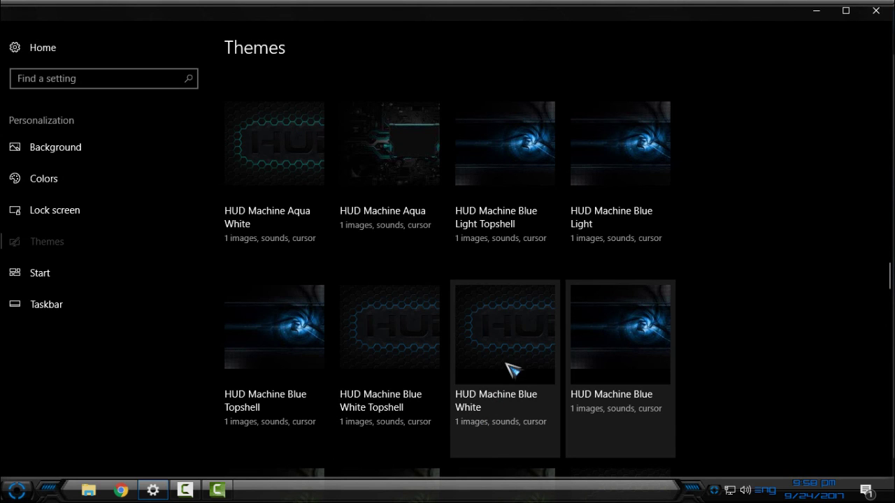
left_click(875, 10)
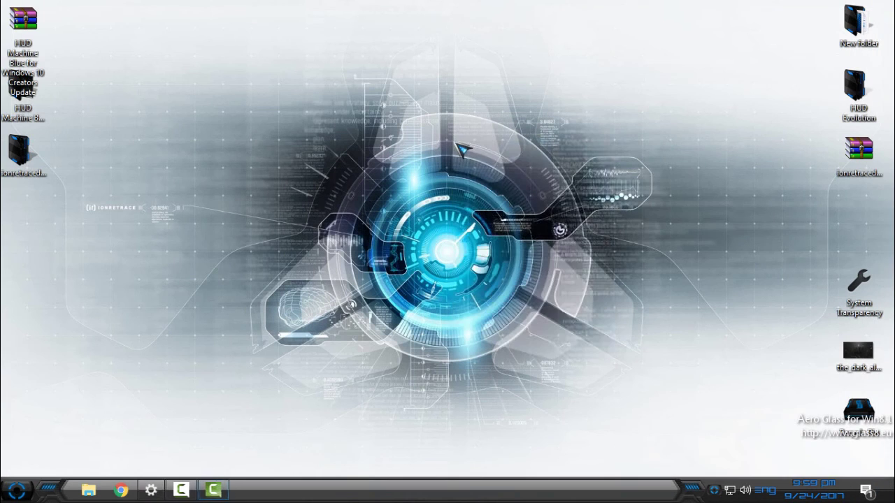
Refresh the desktop twice, then open and close the Start menu.
right_click(453, 140)
left_click(475, 195)
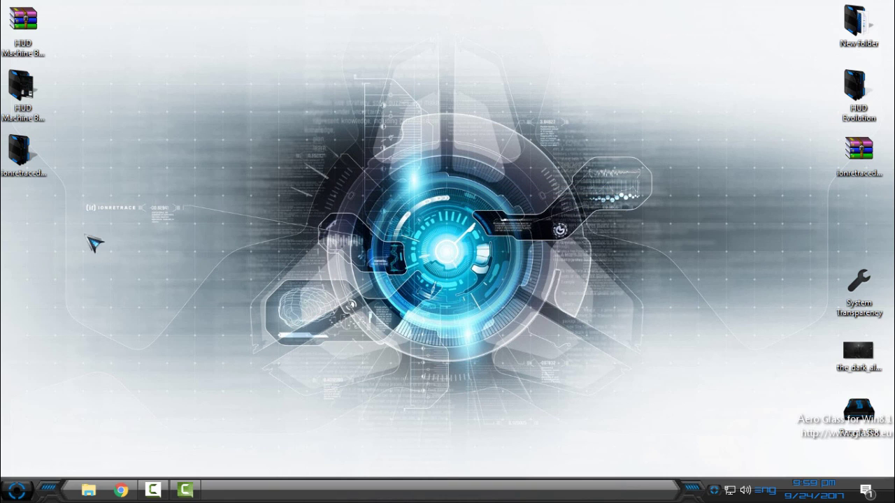
right_click(153, 130)
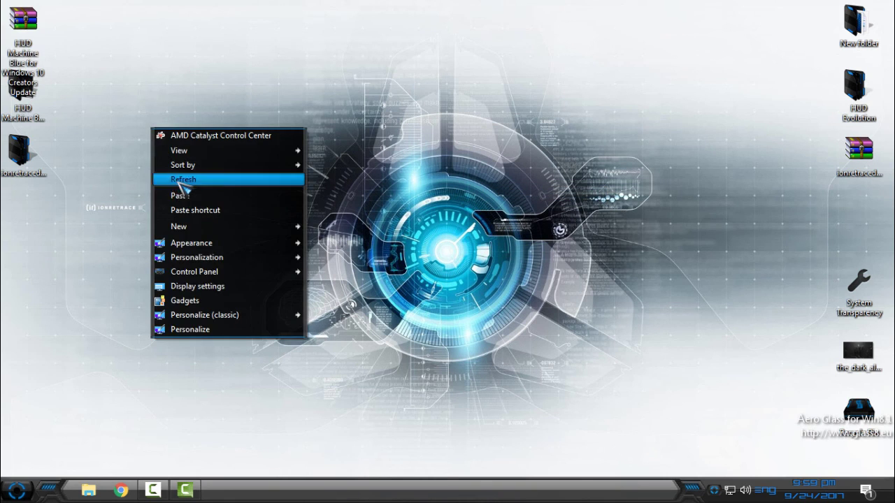
left_click(184, 180)
left_click(17, 489)
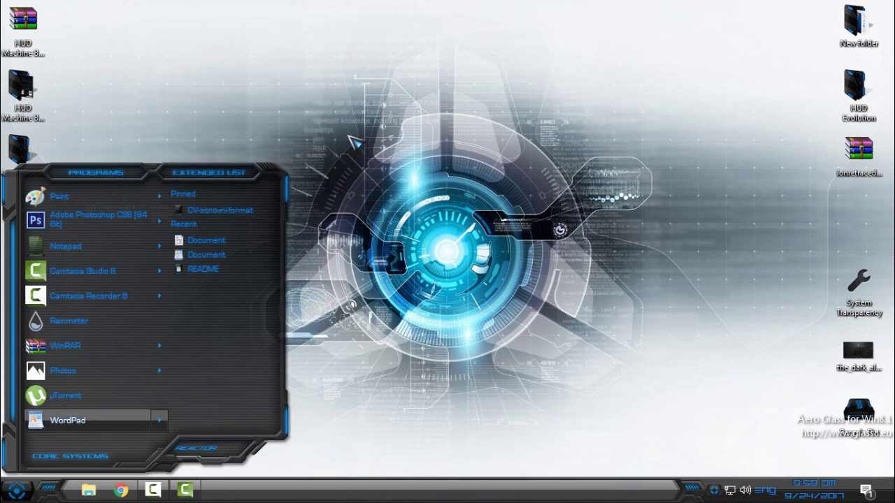
key("Escape")
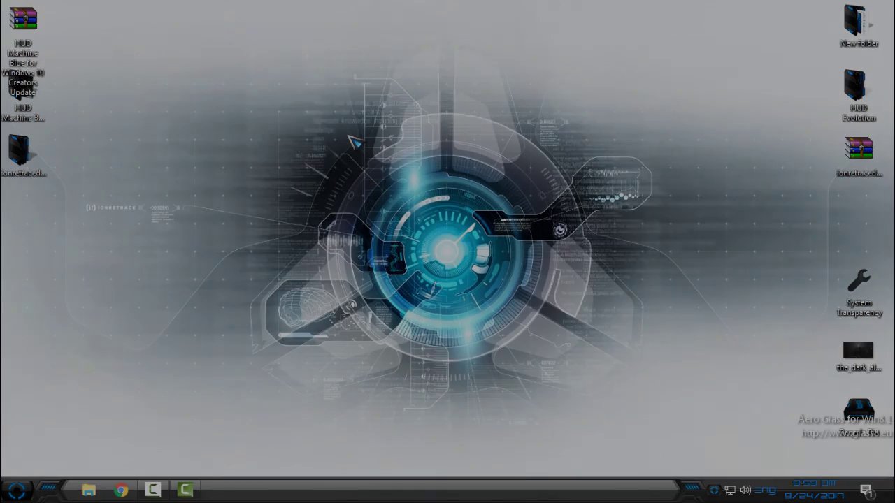